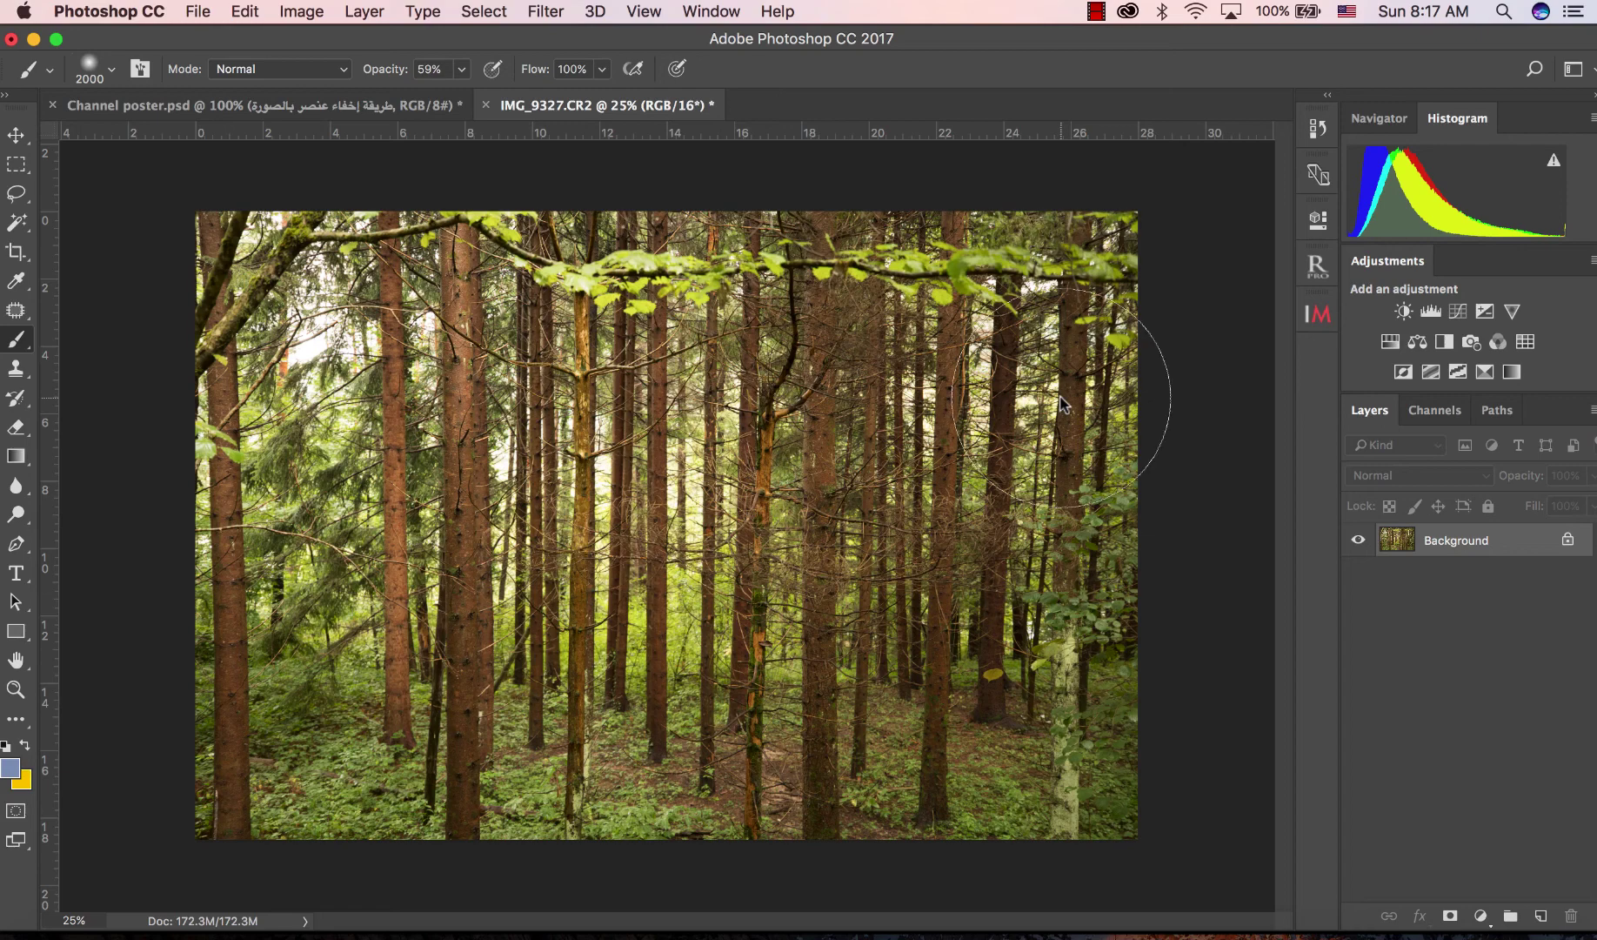
Step: Select the Move tool with the forest photo IMG_9327.CR2 open
left_click(16, 134)
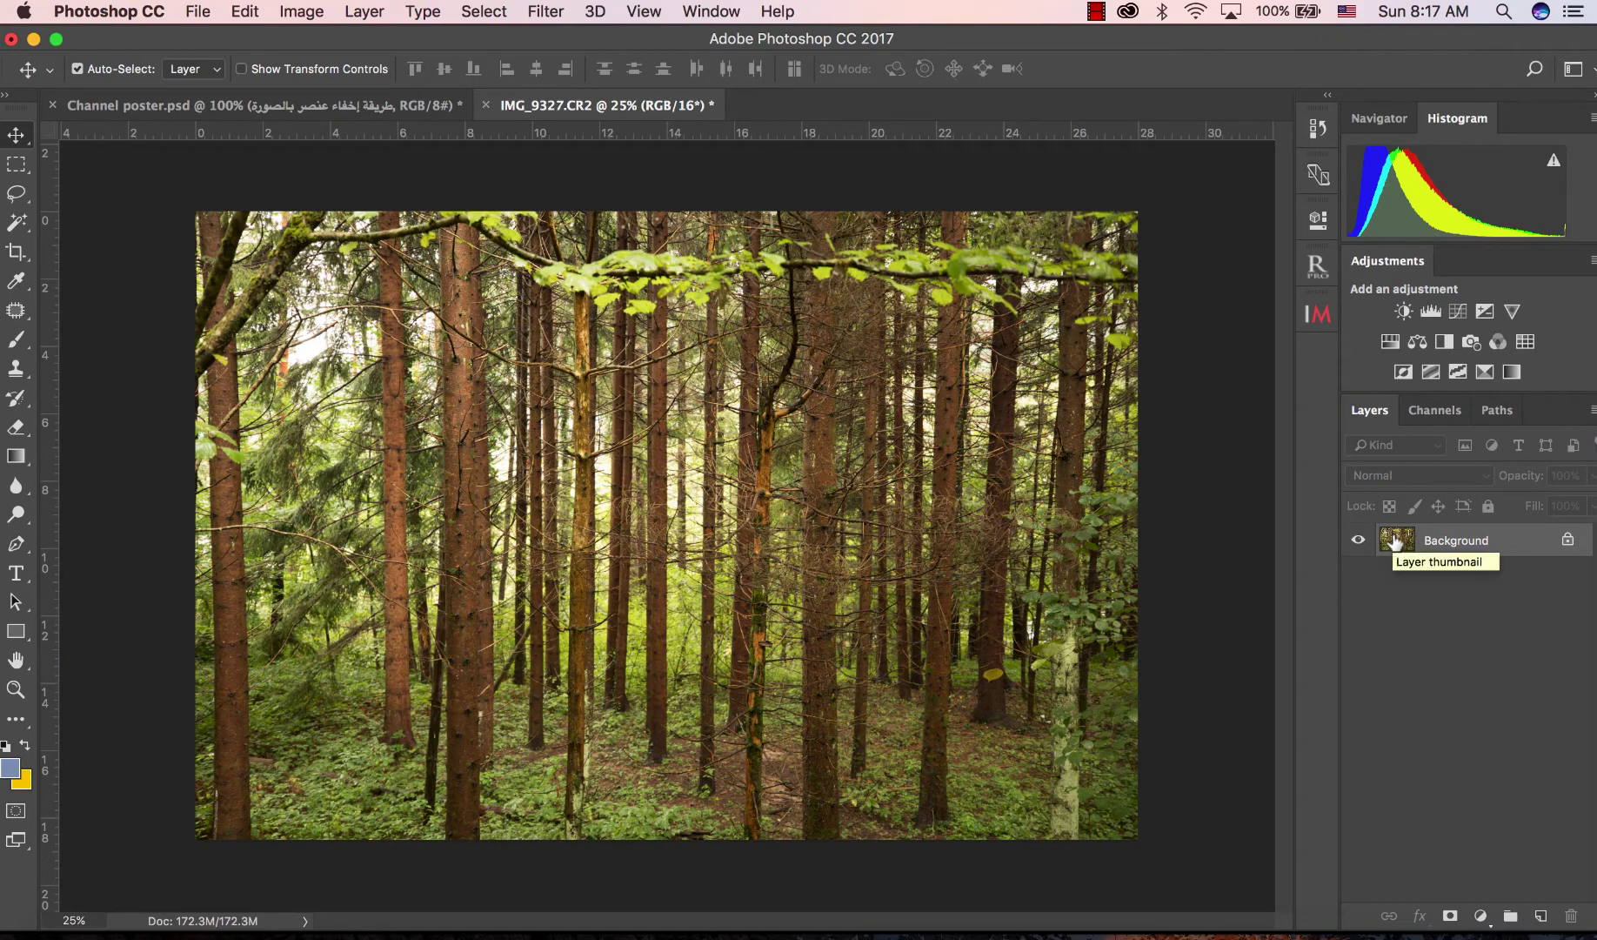
Step: Duplicate the Background layer into a Background copy layer
left_click_drag(1395, 541, 1541, 915)
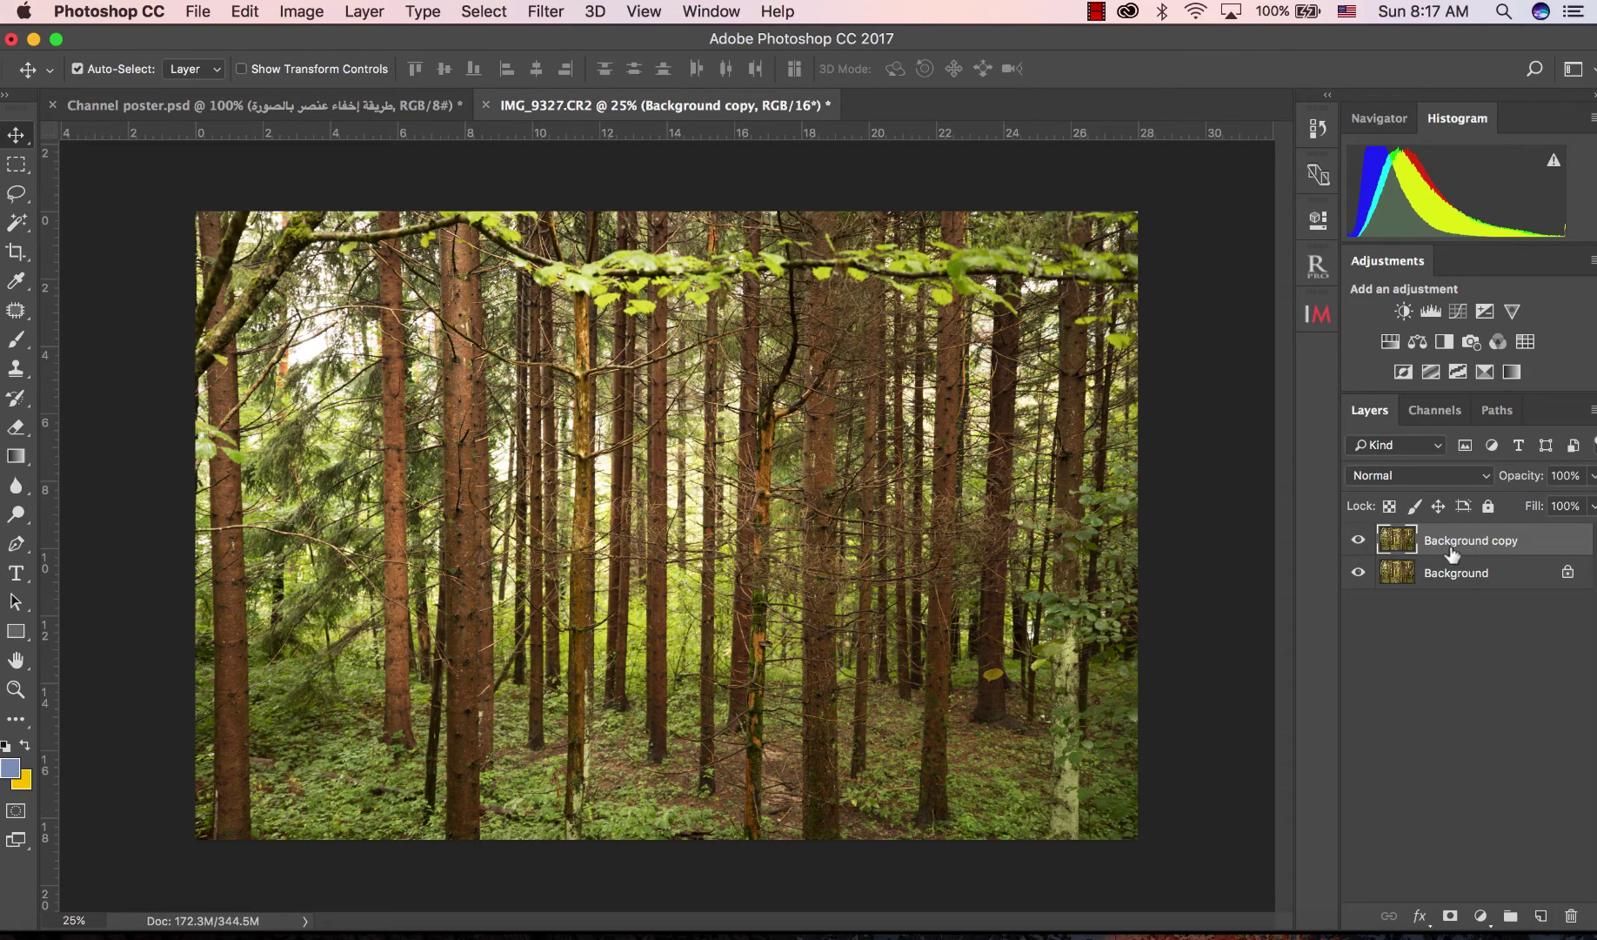
left_click(546, 12)
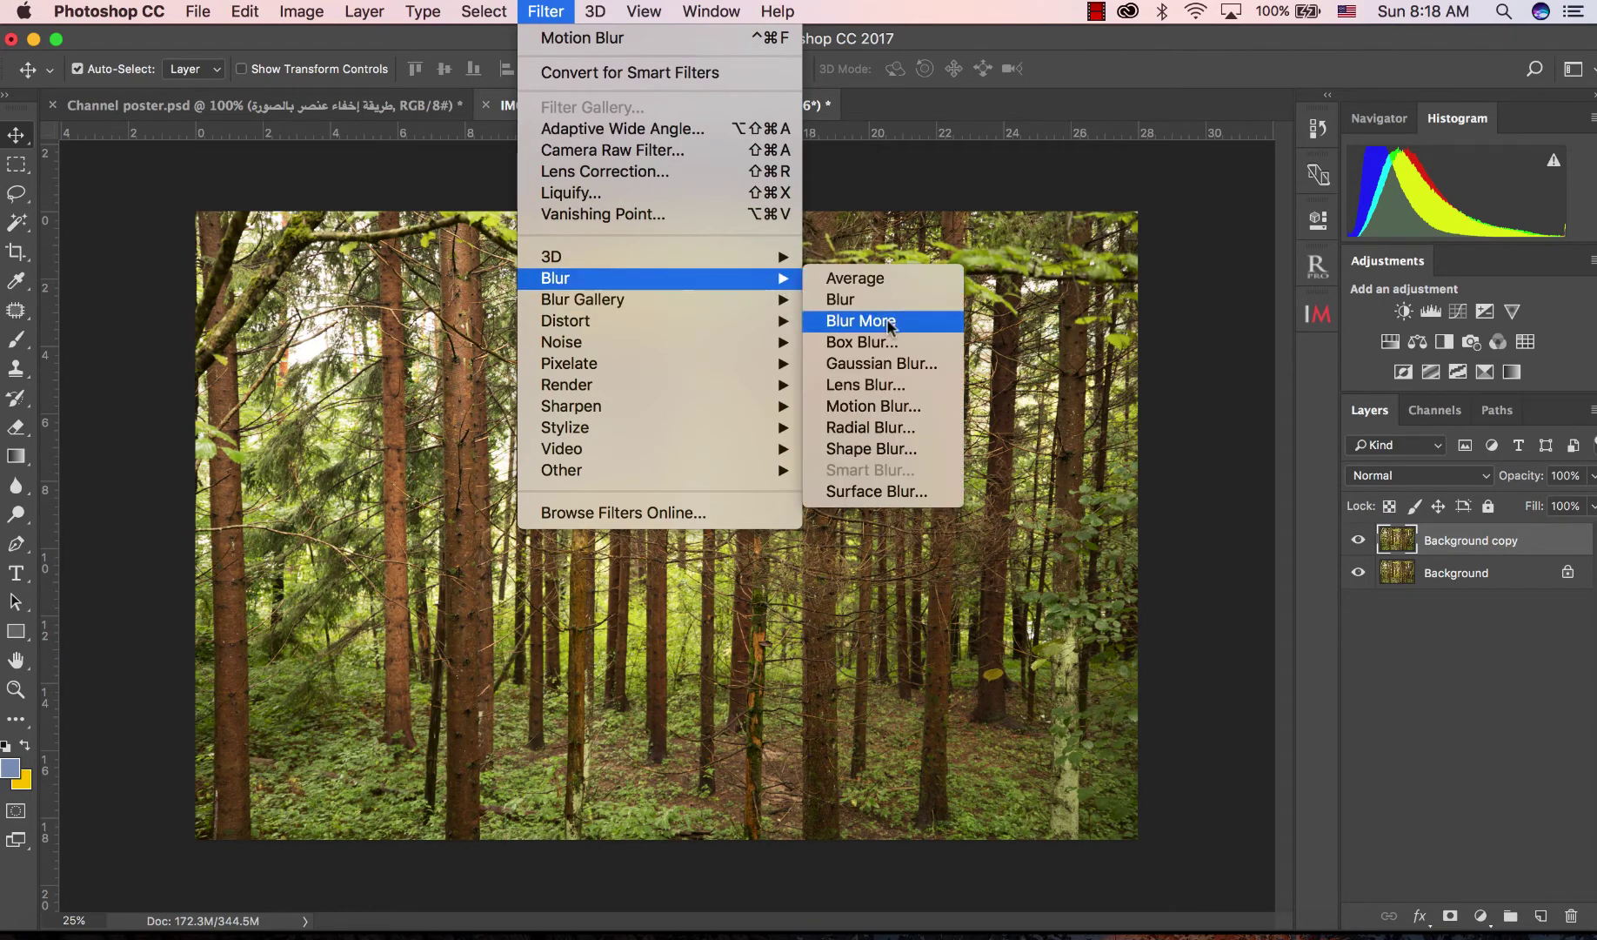
mouse_move(556, 279)
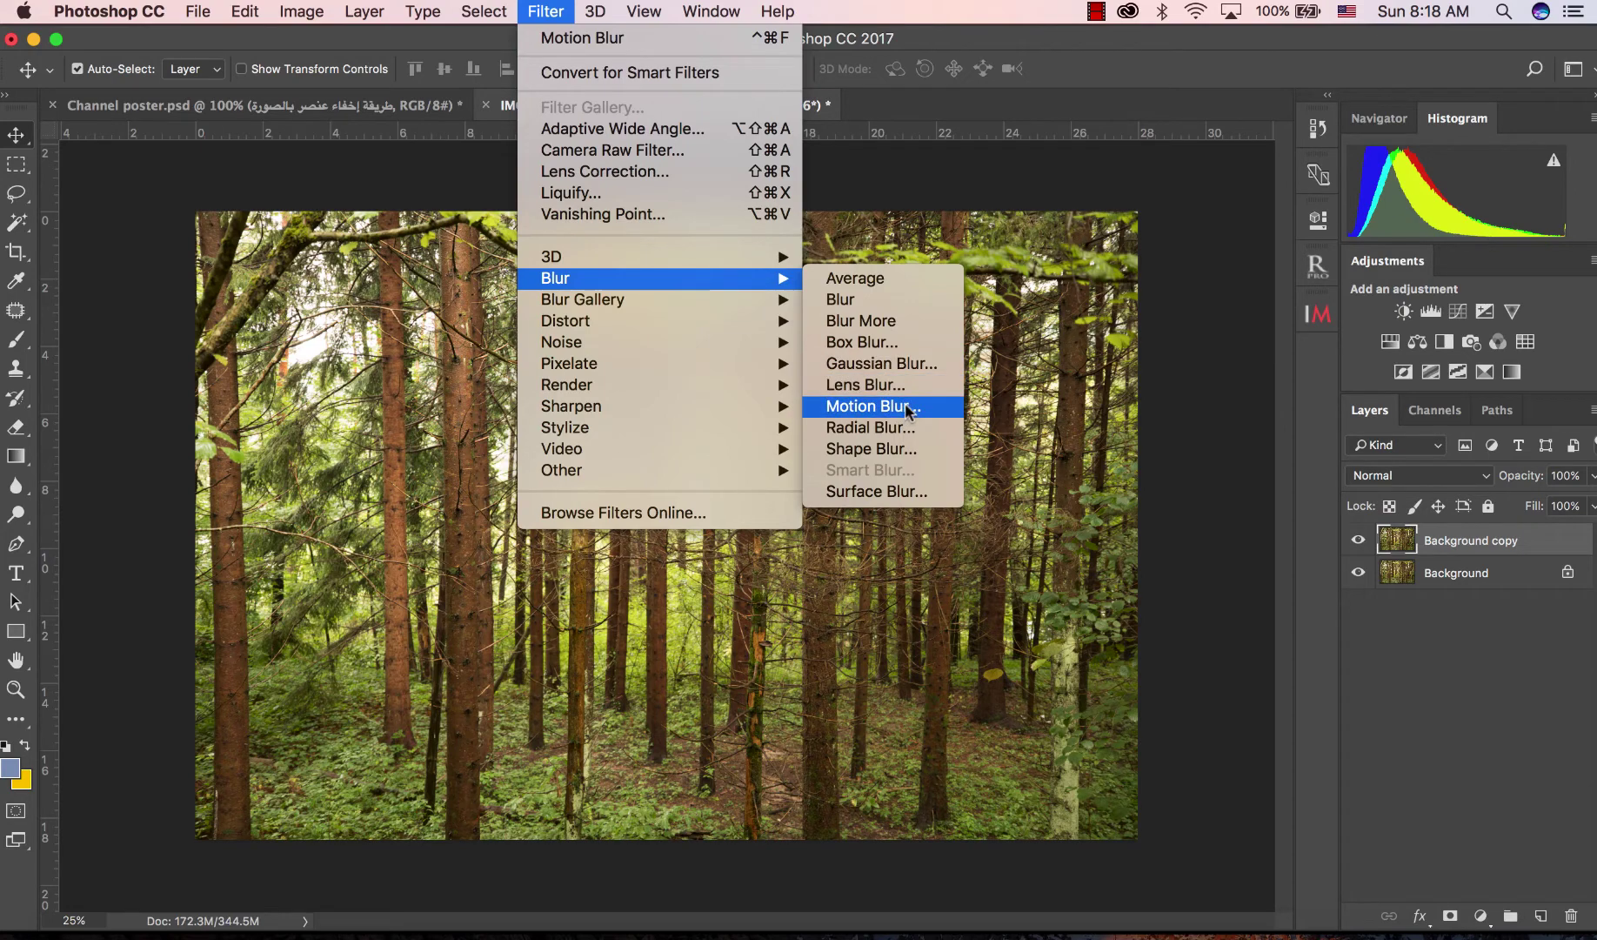
Step: Apply a vertical Motion Blur to Background copy: angle -90°, distance 625 pixels
left_click(908, 409)
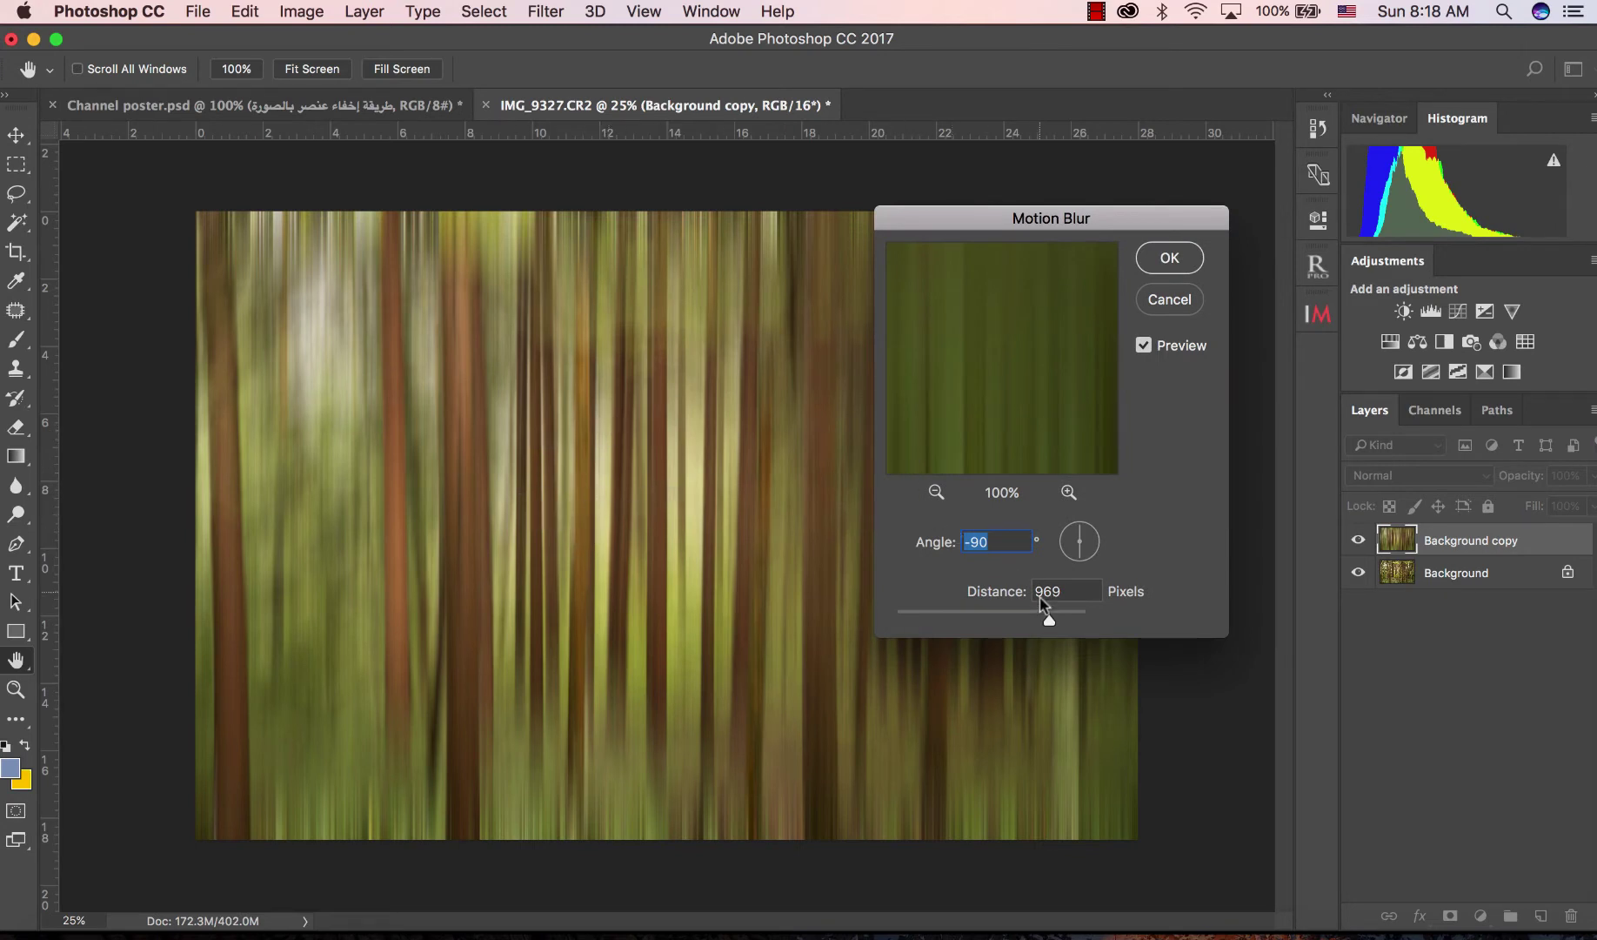
mouse_move(1050, 622)
left_mouse_down()
mouse_move(1014, 623)
mouse_move(1037, 624)
left_mouse_up()
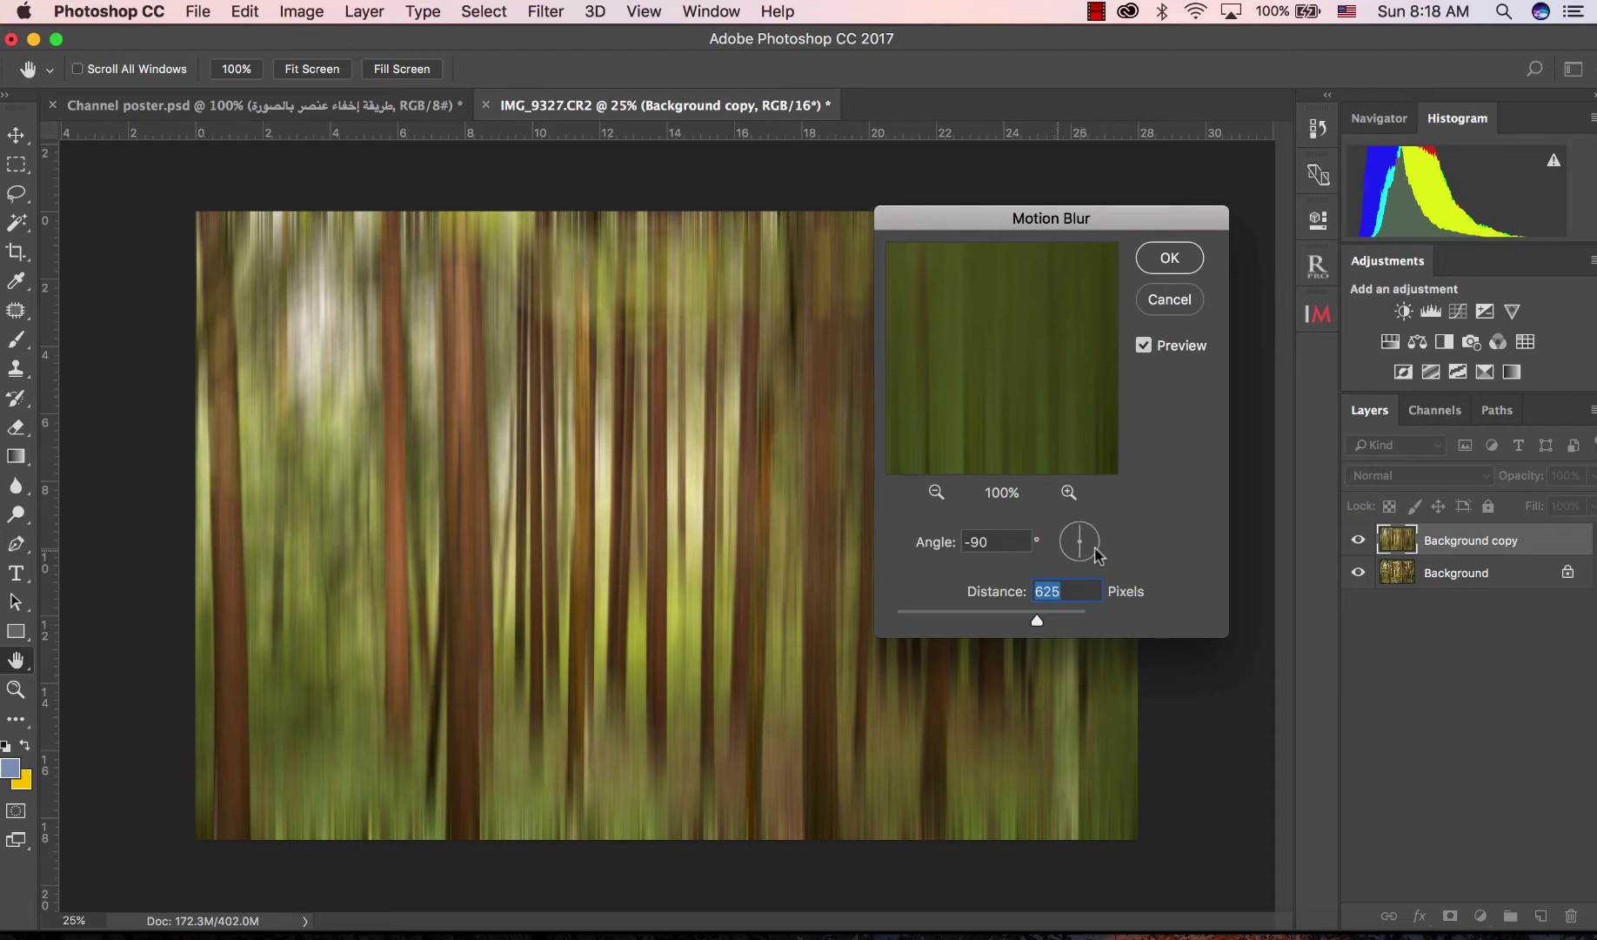
left_click_drag(1080, 557, 1102, 546)
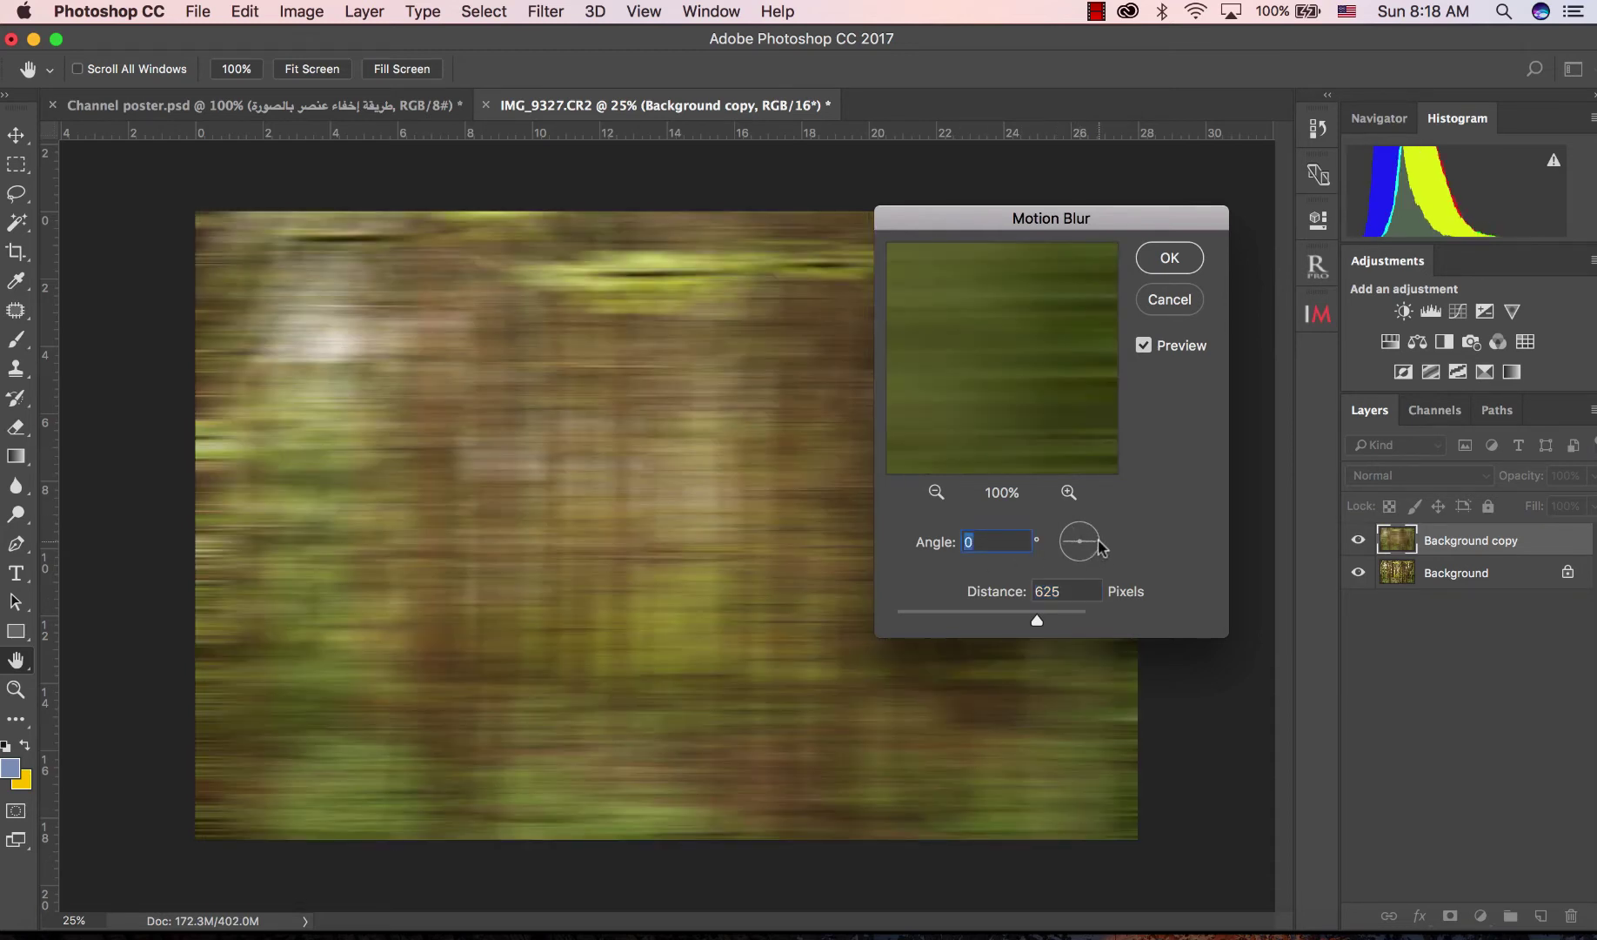
left_click_drag(1101, 547, 1085, 578)
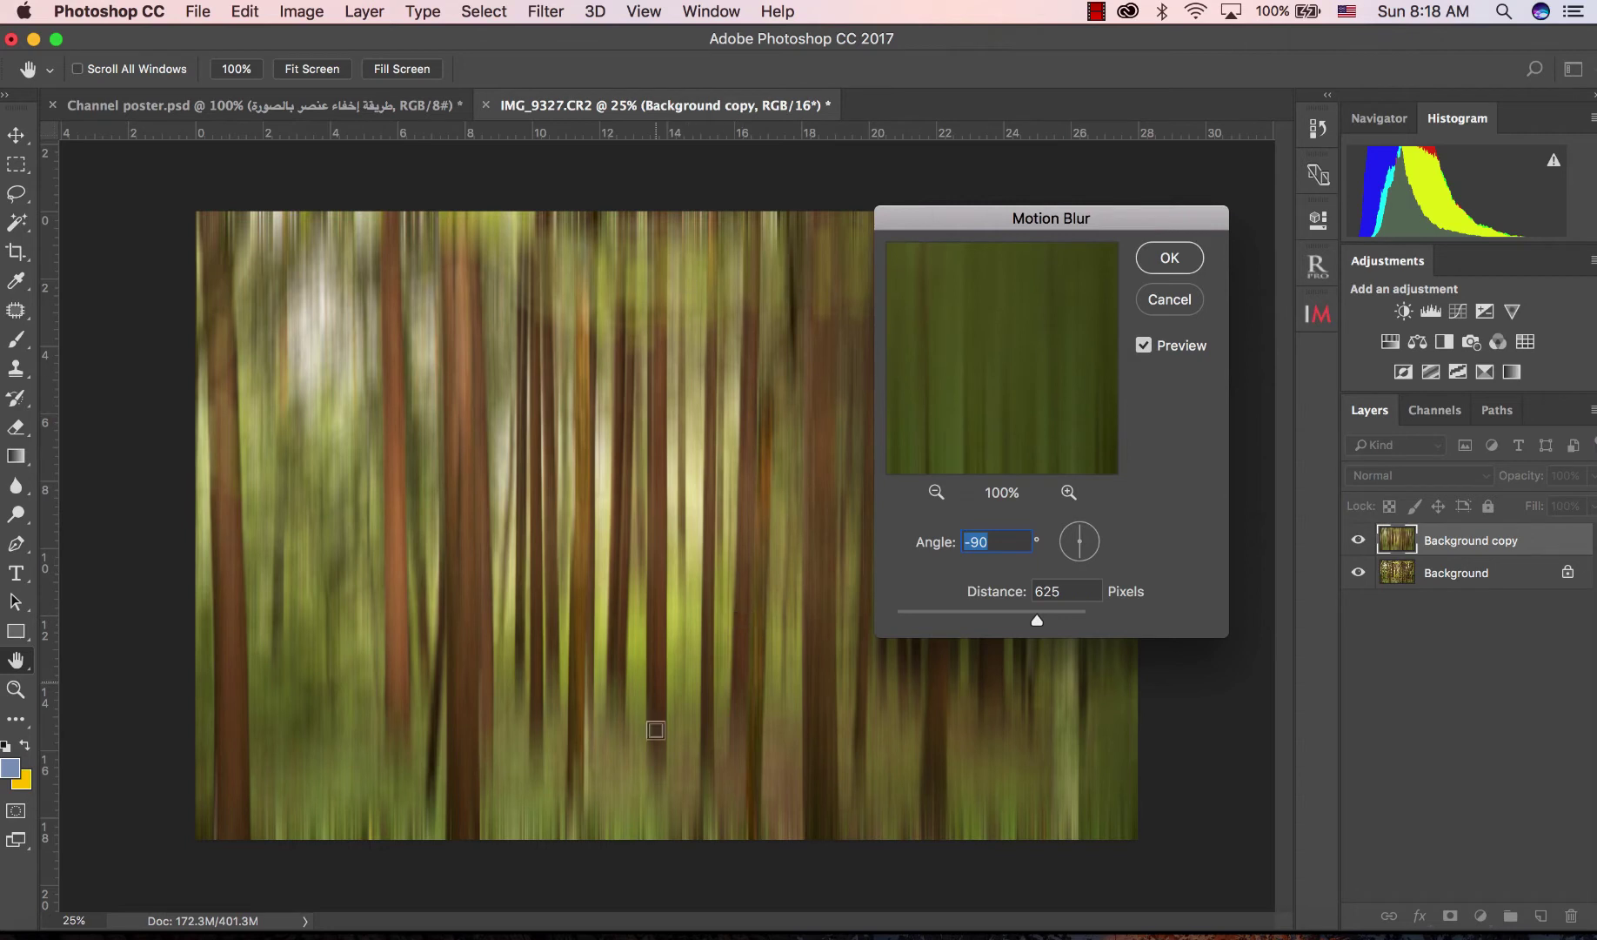
left_click(1164, 259)
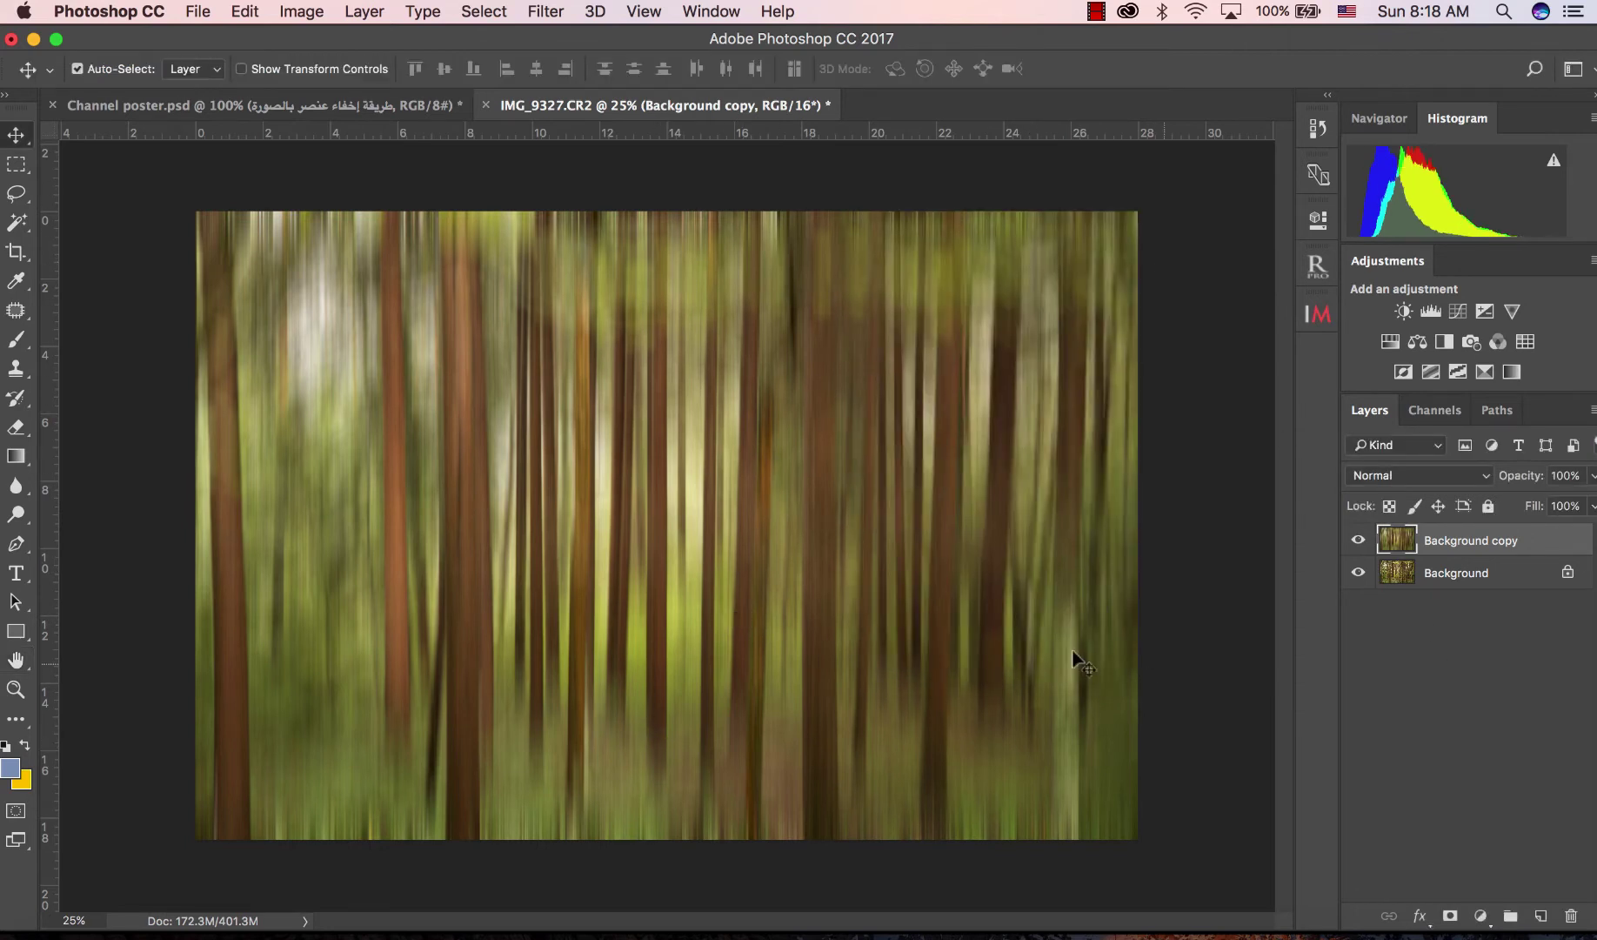
Step: Add a layer mask to Background copy and paint it black to reveal sharp trees across the middle and sides
left_click(1450, 914)
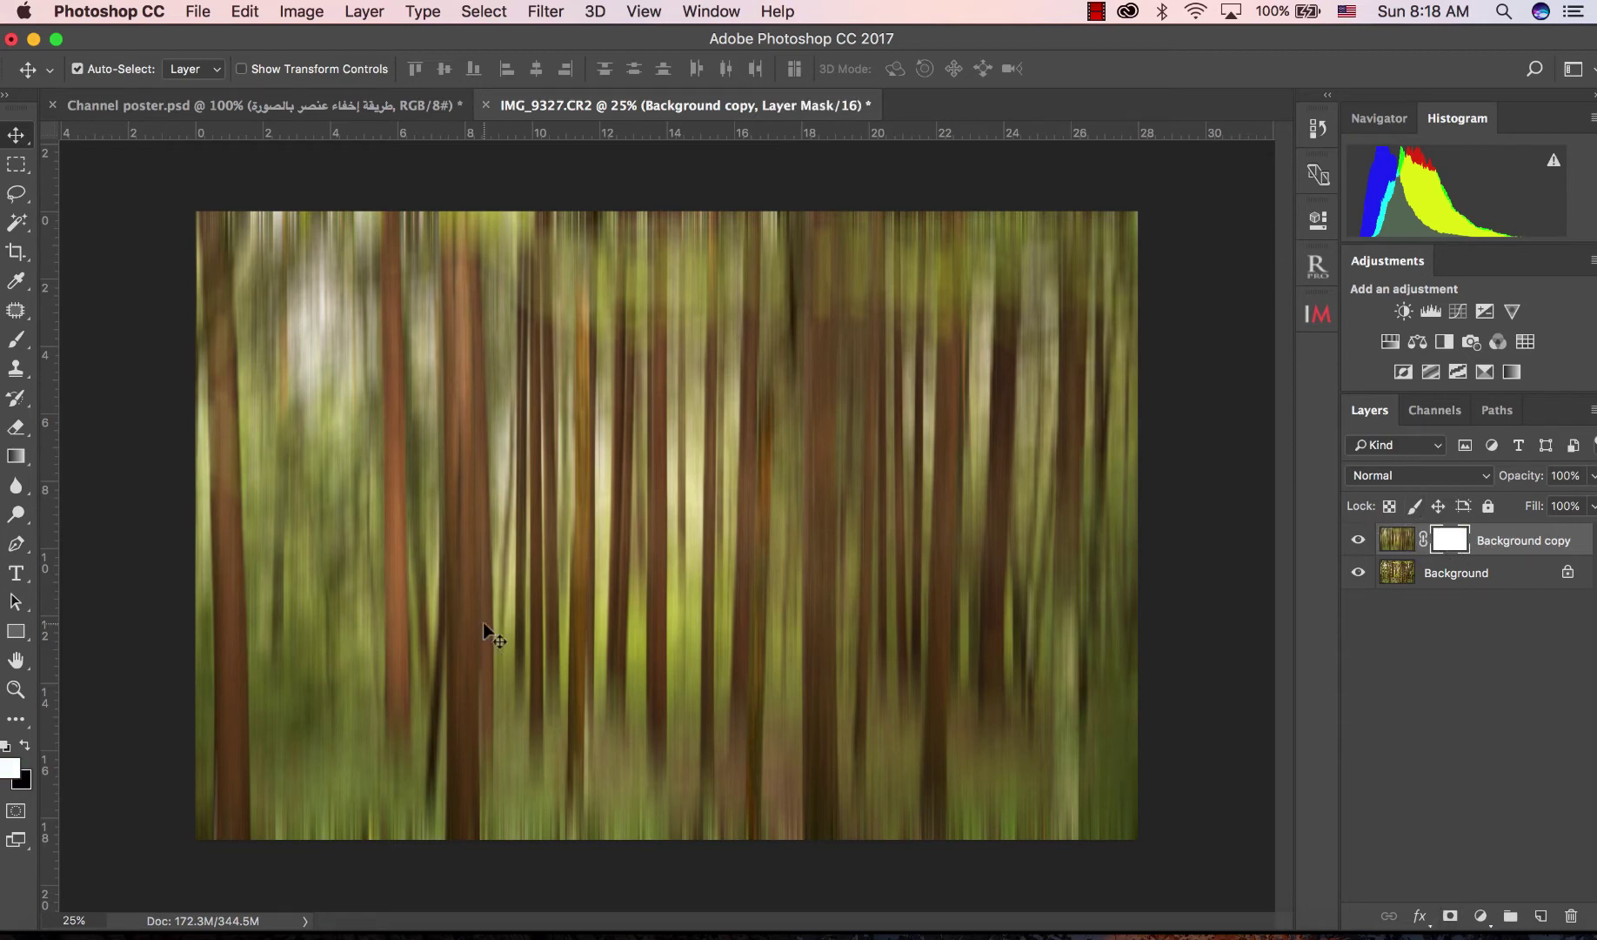
left_click(15, 339)
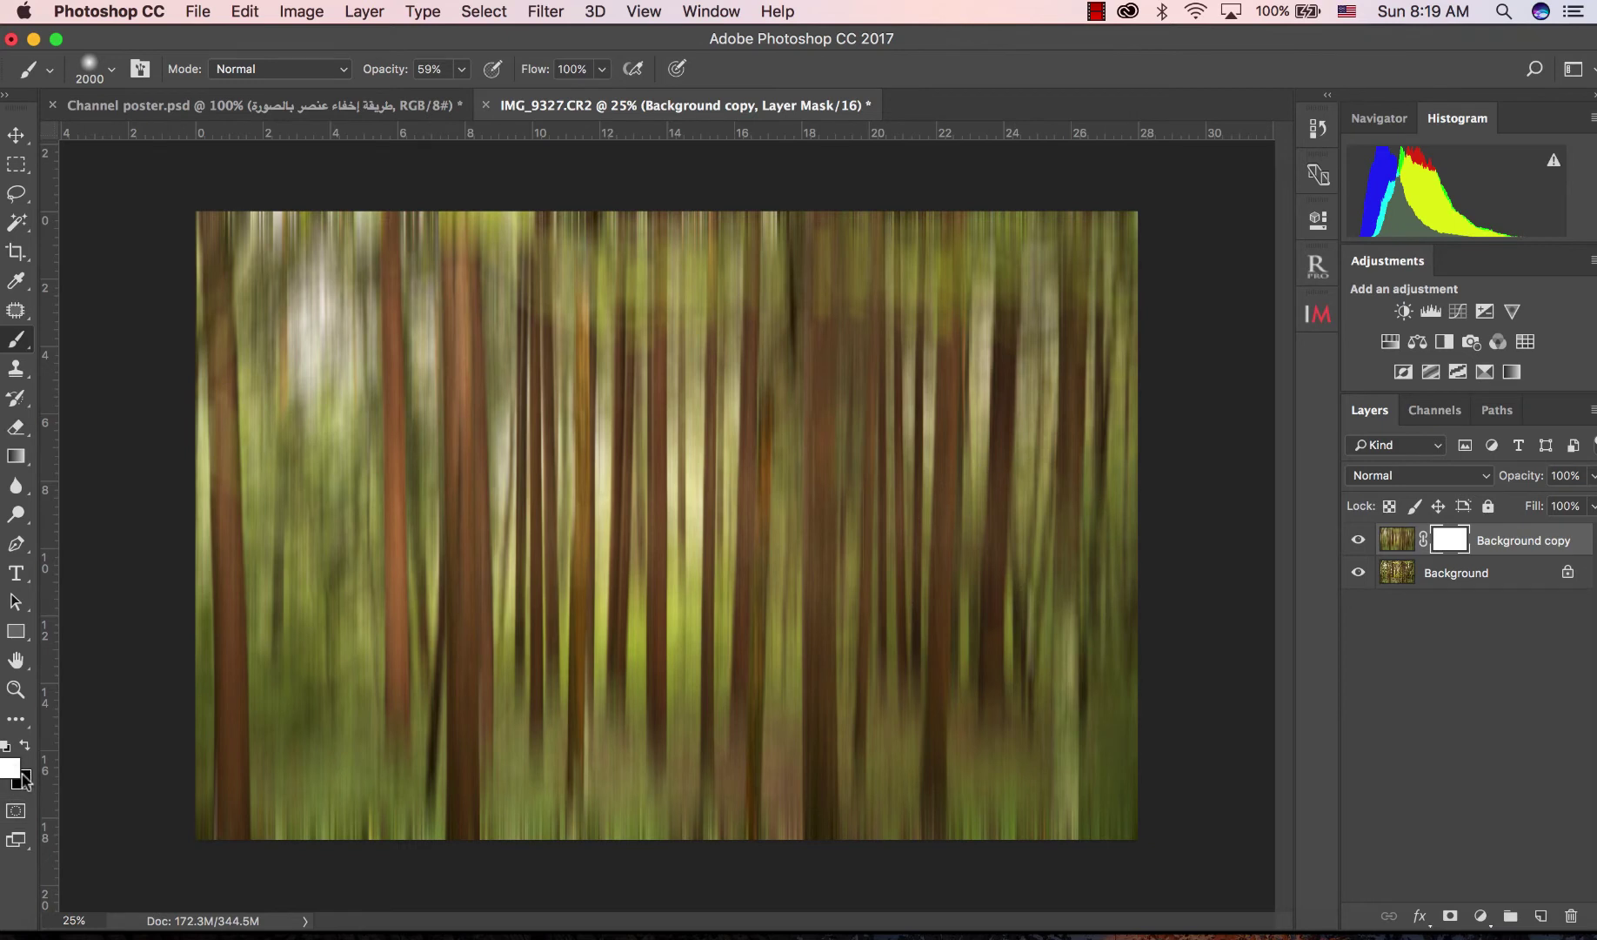
key("x")
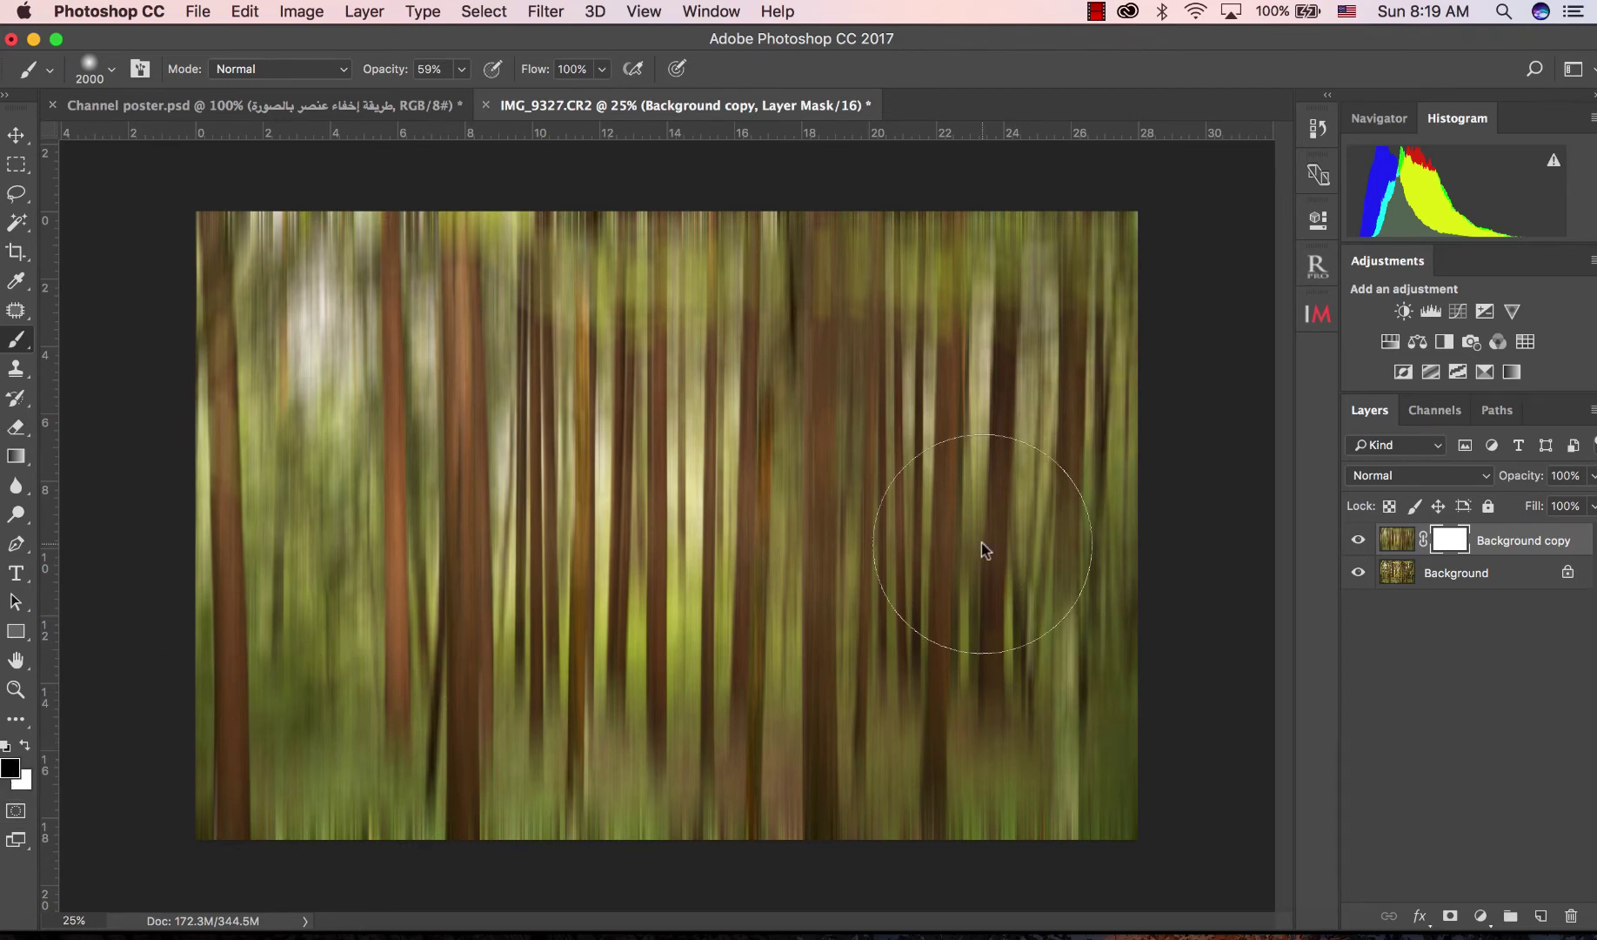
left_click_drag(1135, 545, 1058, 534)
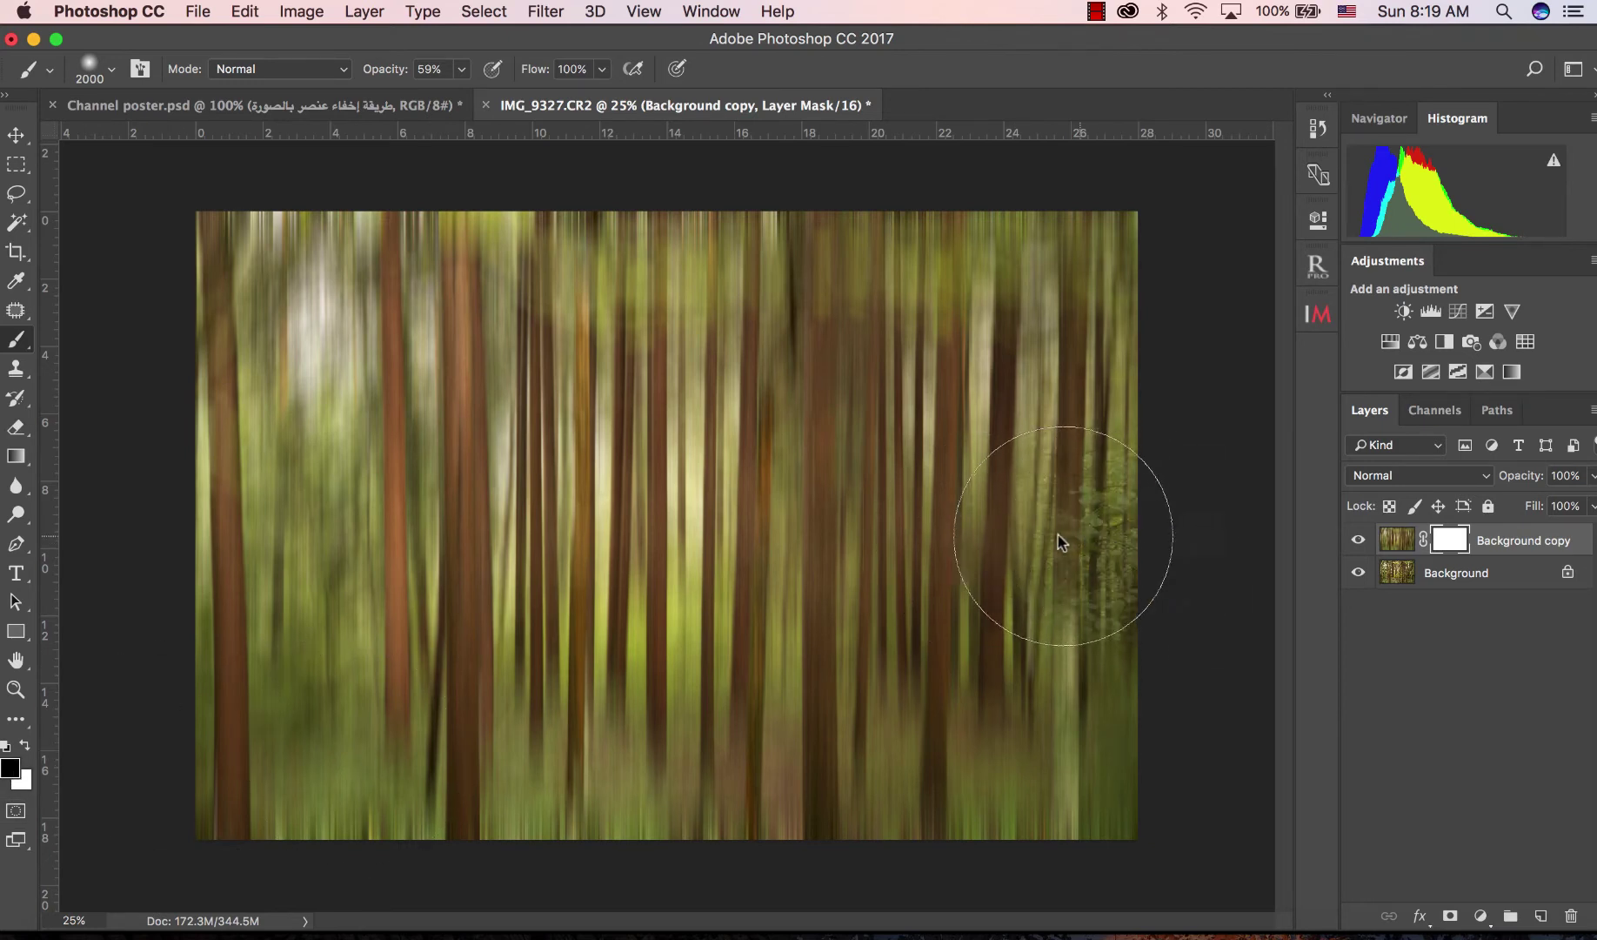
mouse_move(826, 546)
left_mouse_down()
mouse_move(357, 557)
mouse_move(895, 548)
mouse_move(974, 609)
mouse_move(887, 587)
mouse_move(544, 602)
left_mouse_up()
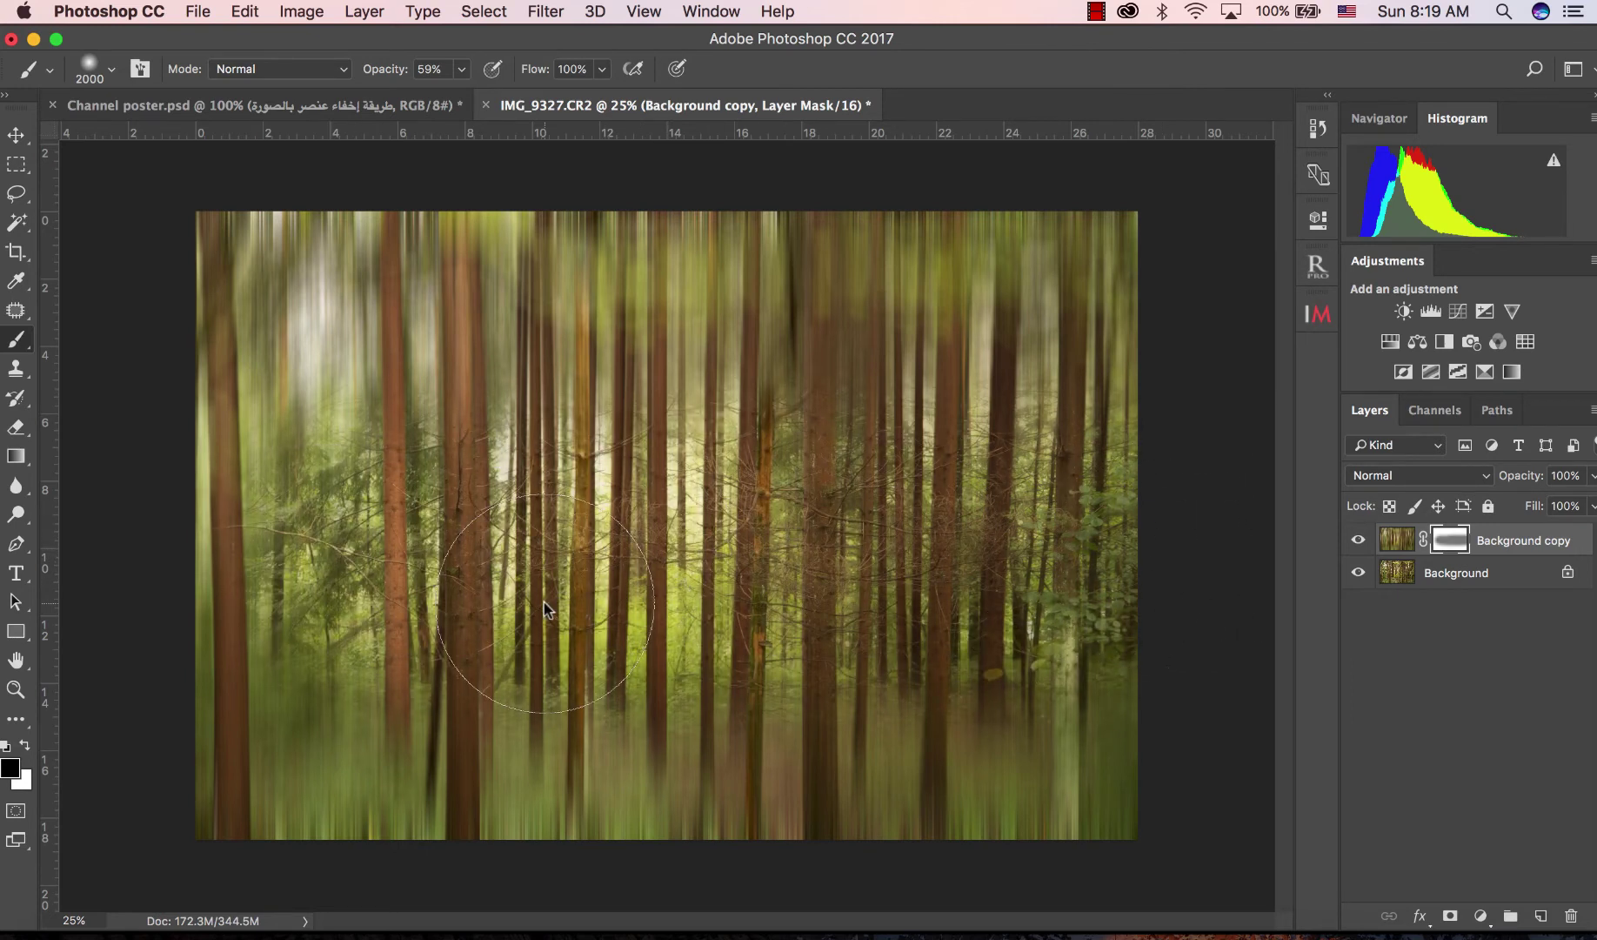
mouse_move(196, 595)
left_mouse_down()
mouse_move(243, 559)
mouse_move(457, 588)
mouse_move(863, 734)
mouse_move(1109, 670)
left_mouse_up()
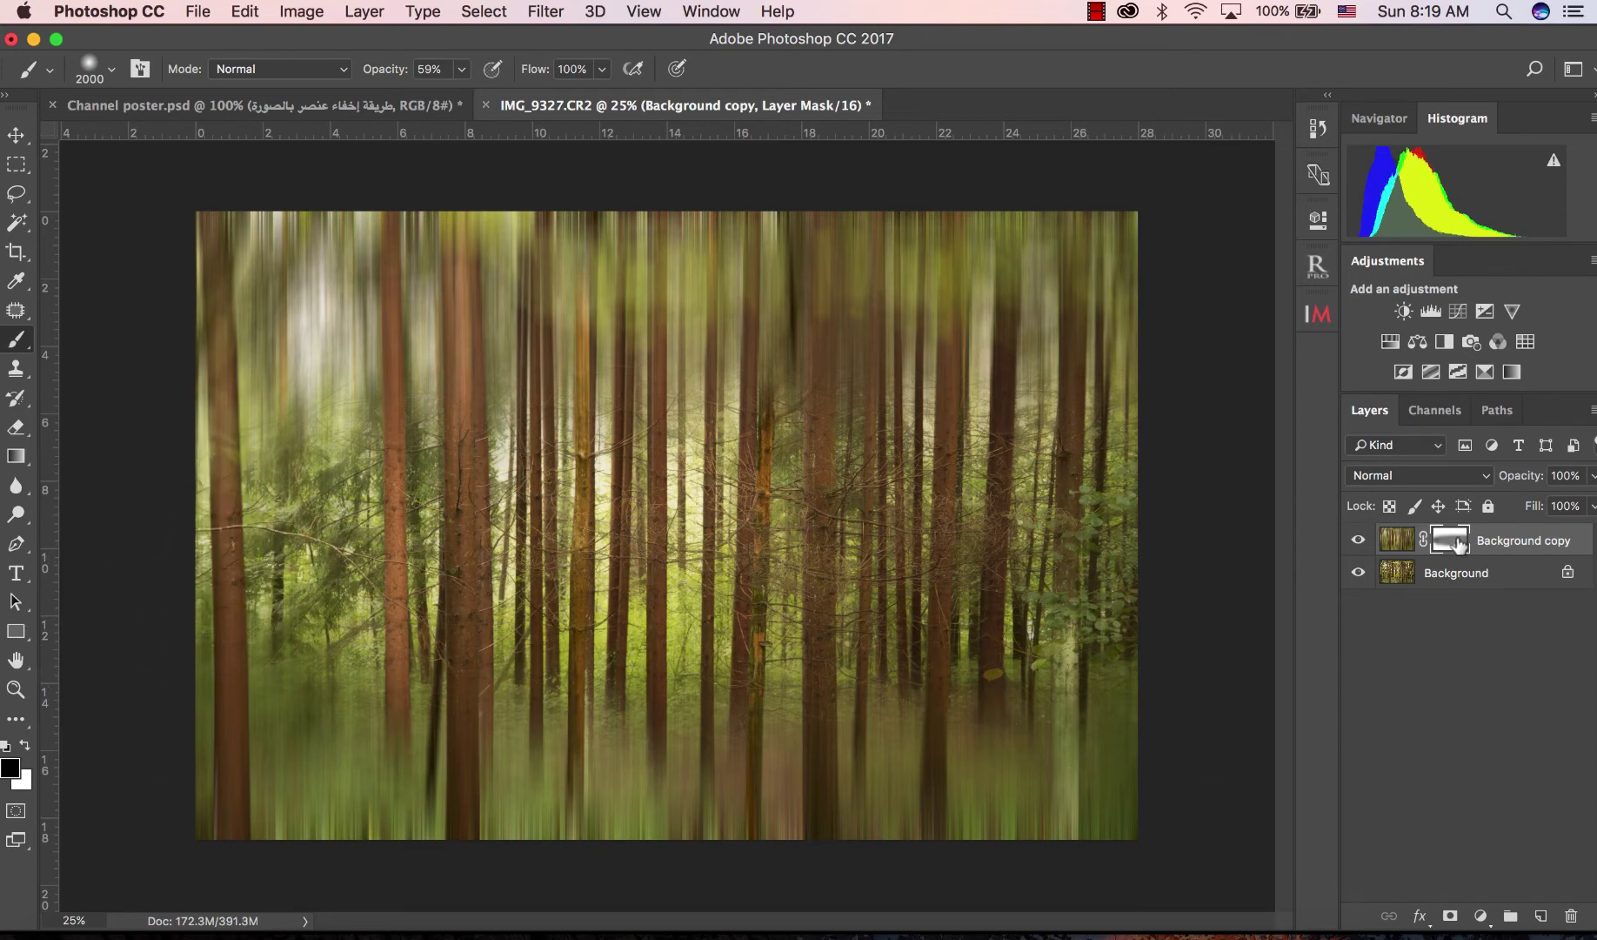
left_click(1359, 540)
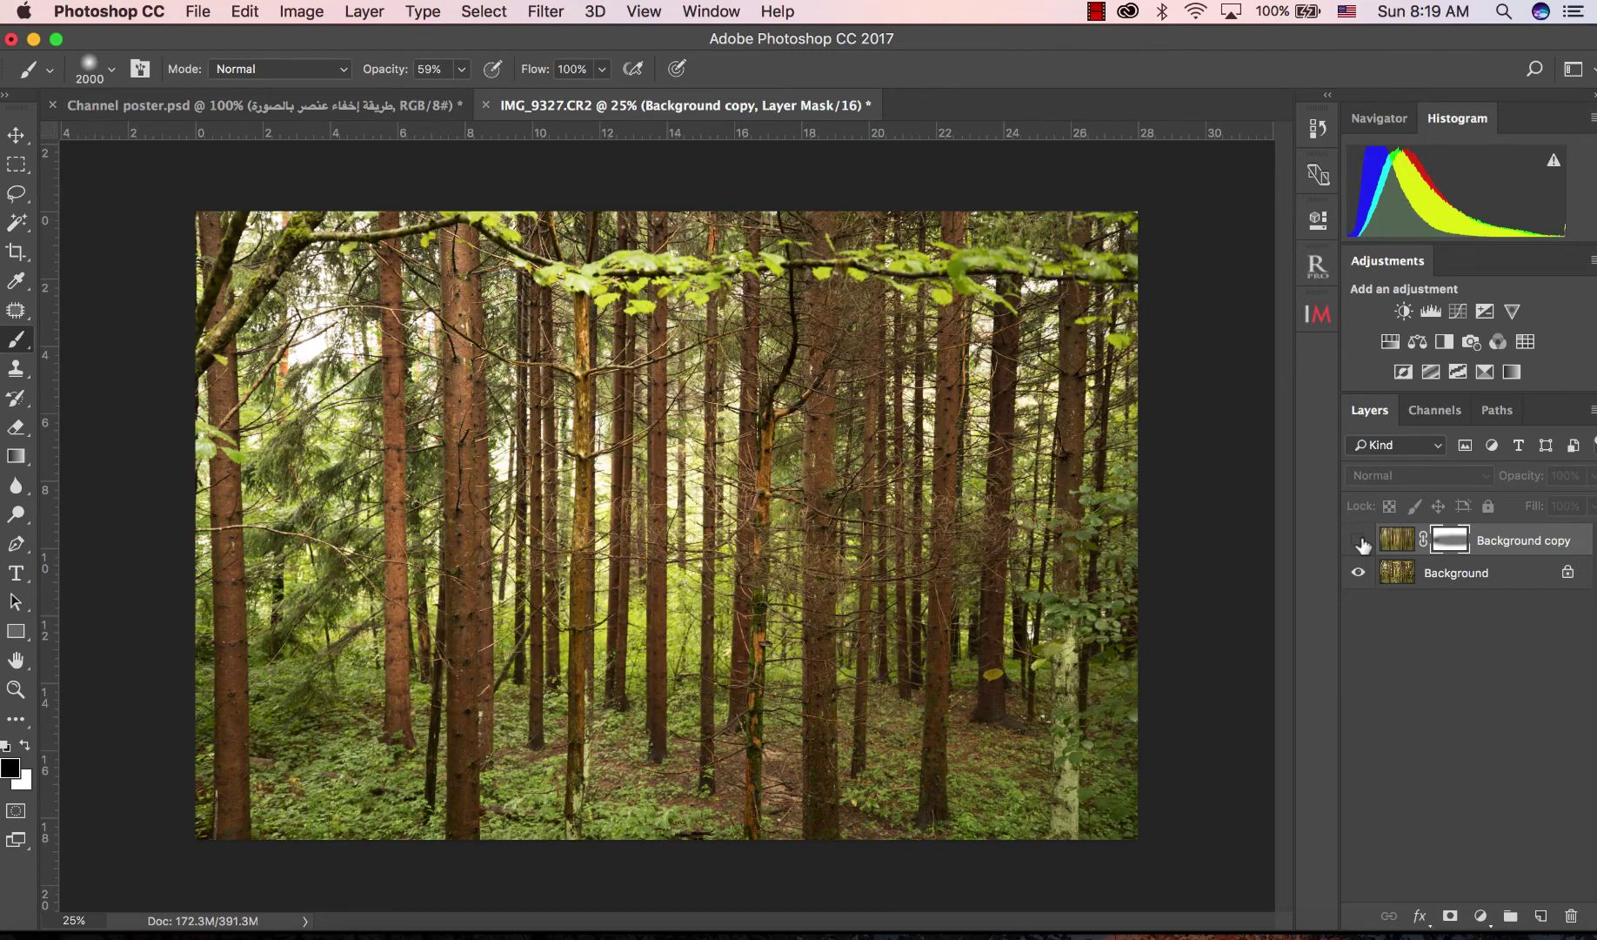
Step: Refine the mask: restore blur along the lower forest and reveal sharp trunks near the top
left_click(1359, 540)
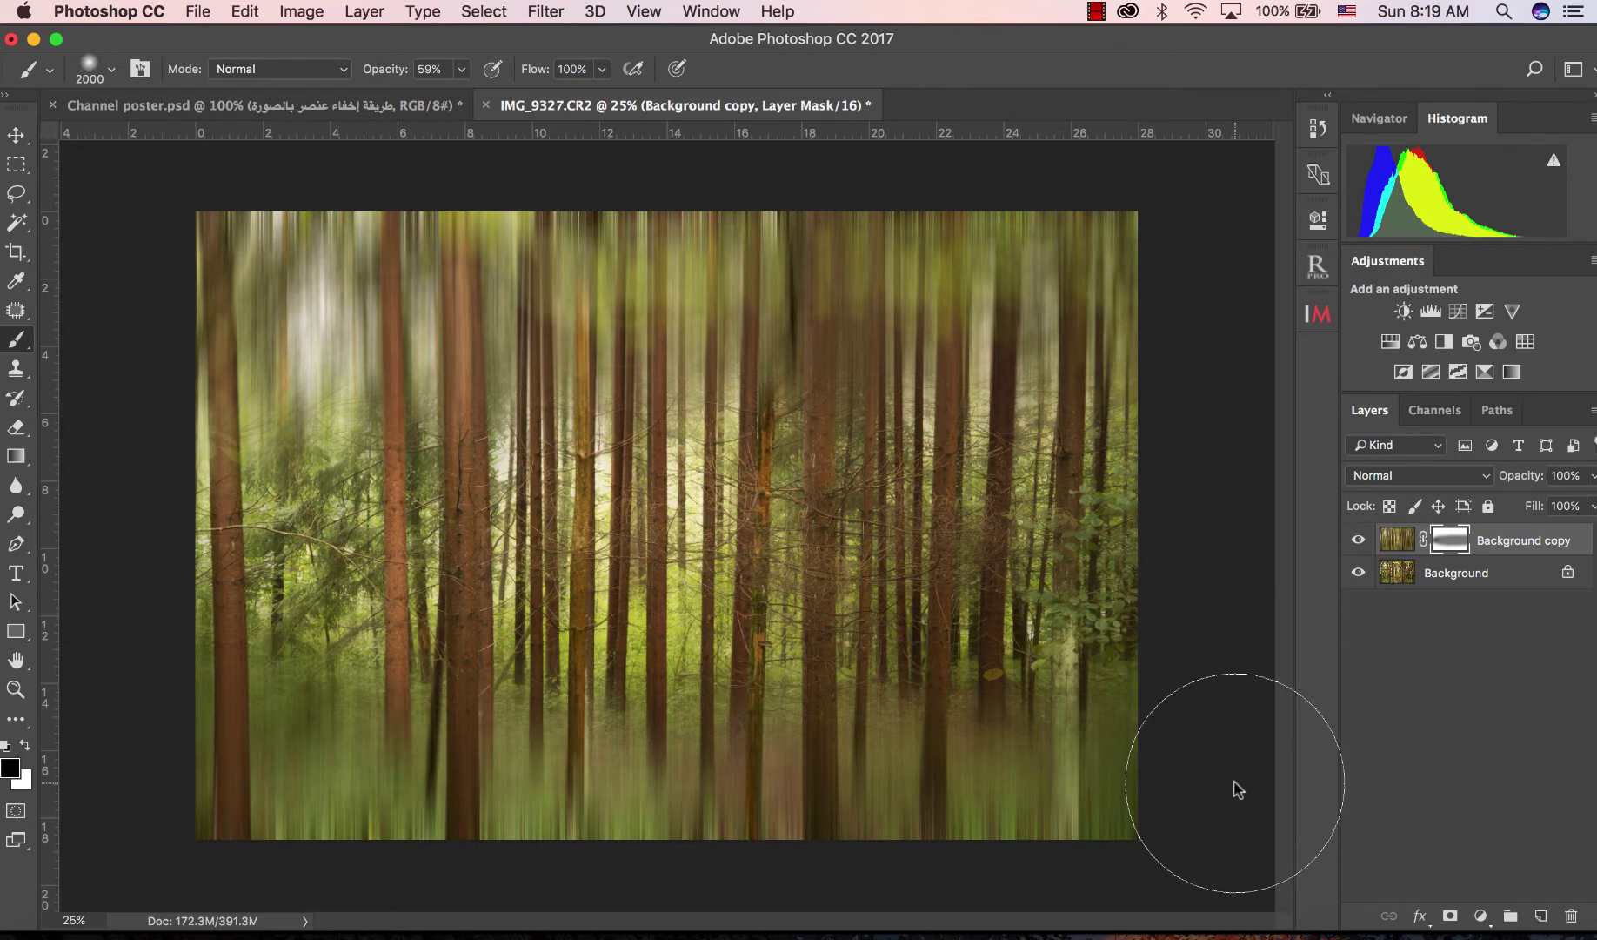
key("x")
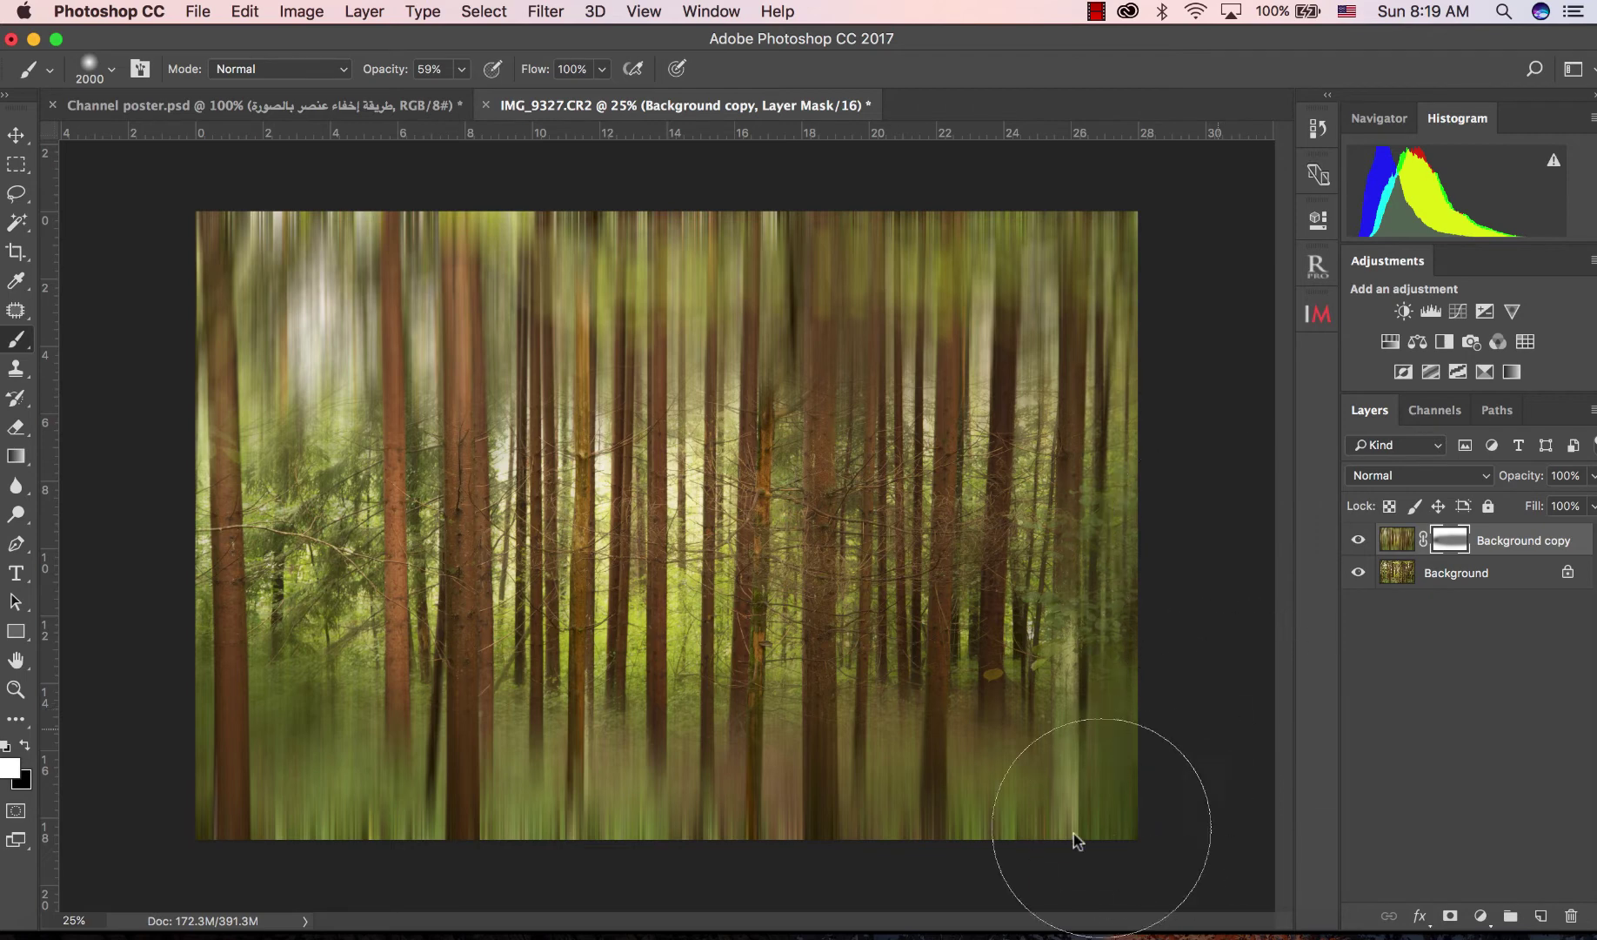
left_click_drag(1030, 808, 786, 786)
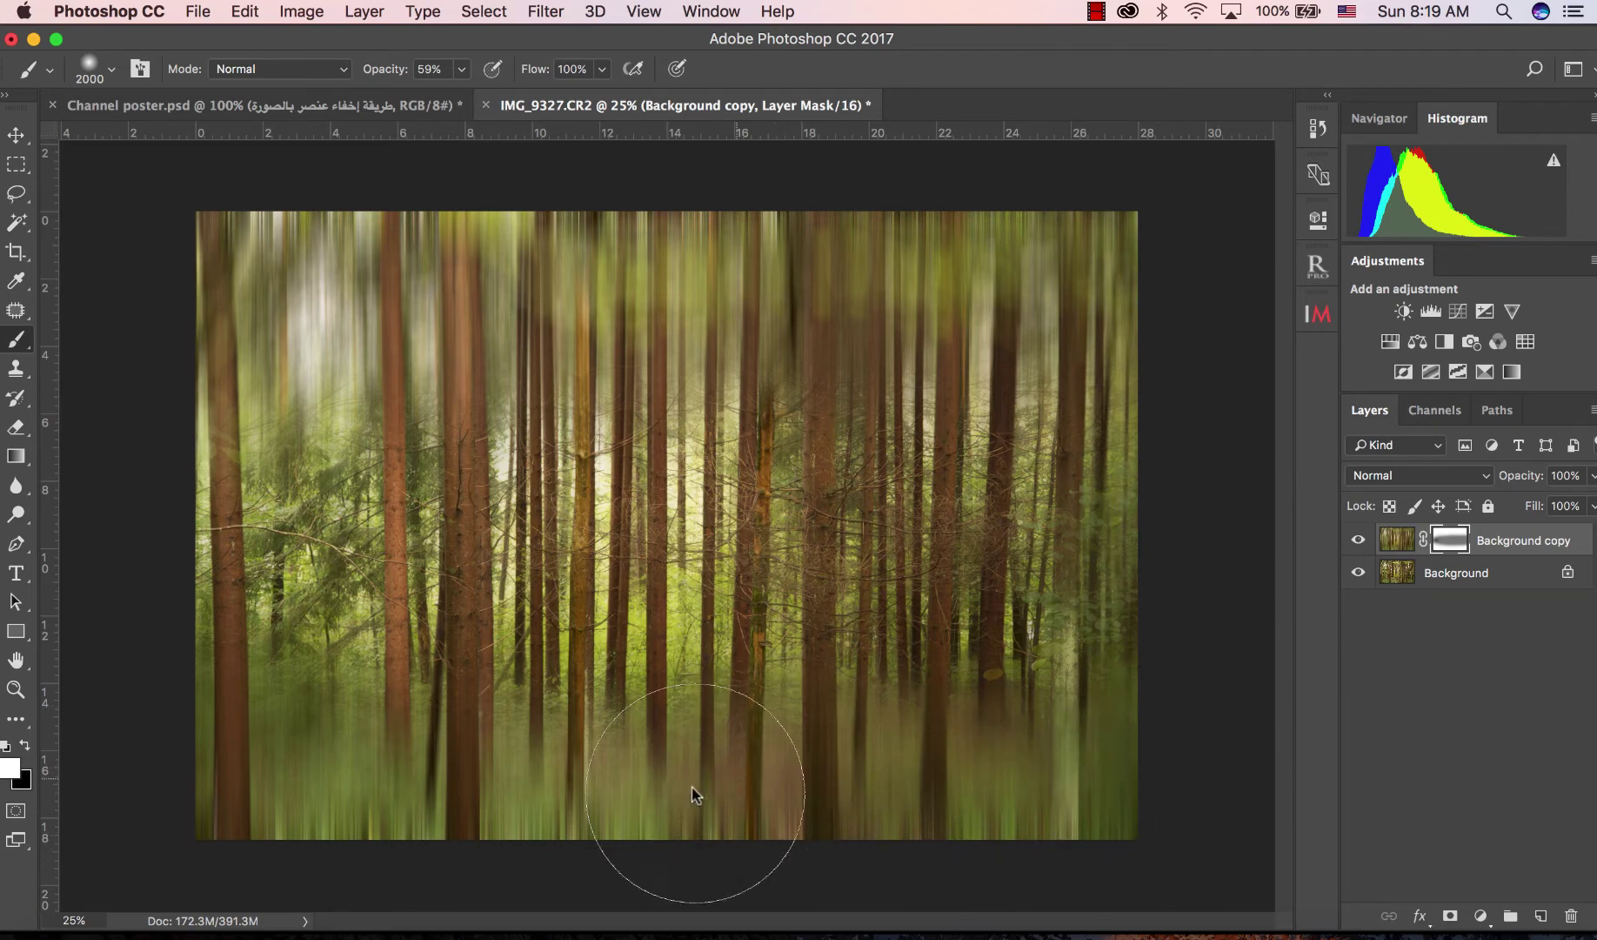
mouse_move(785, 786)
left_mouse_down()
mouse_move(635, 799)
mouse_move(243, 749)
left_mouse_up()
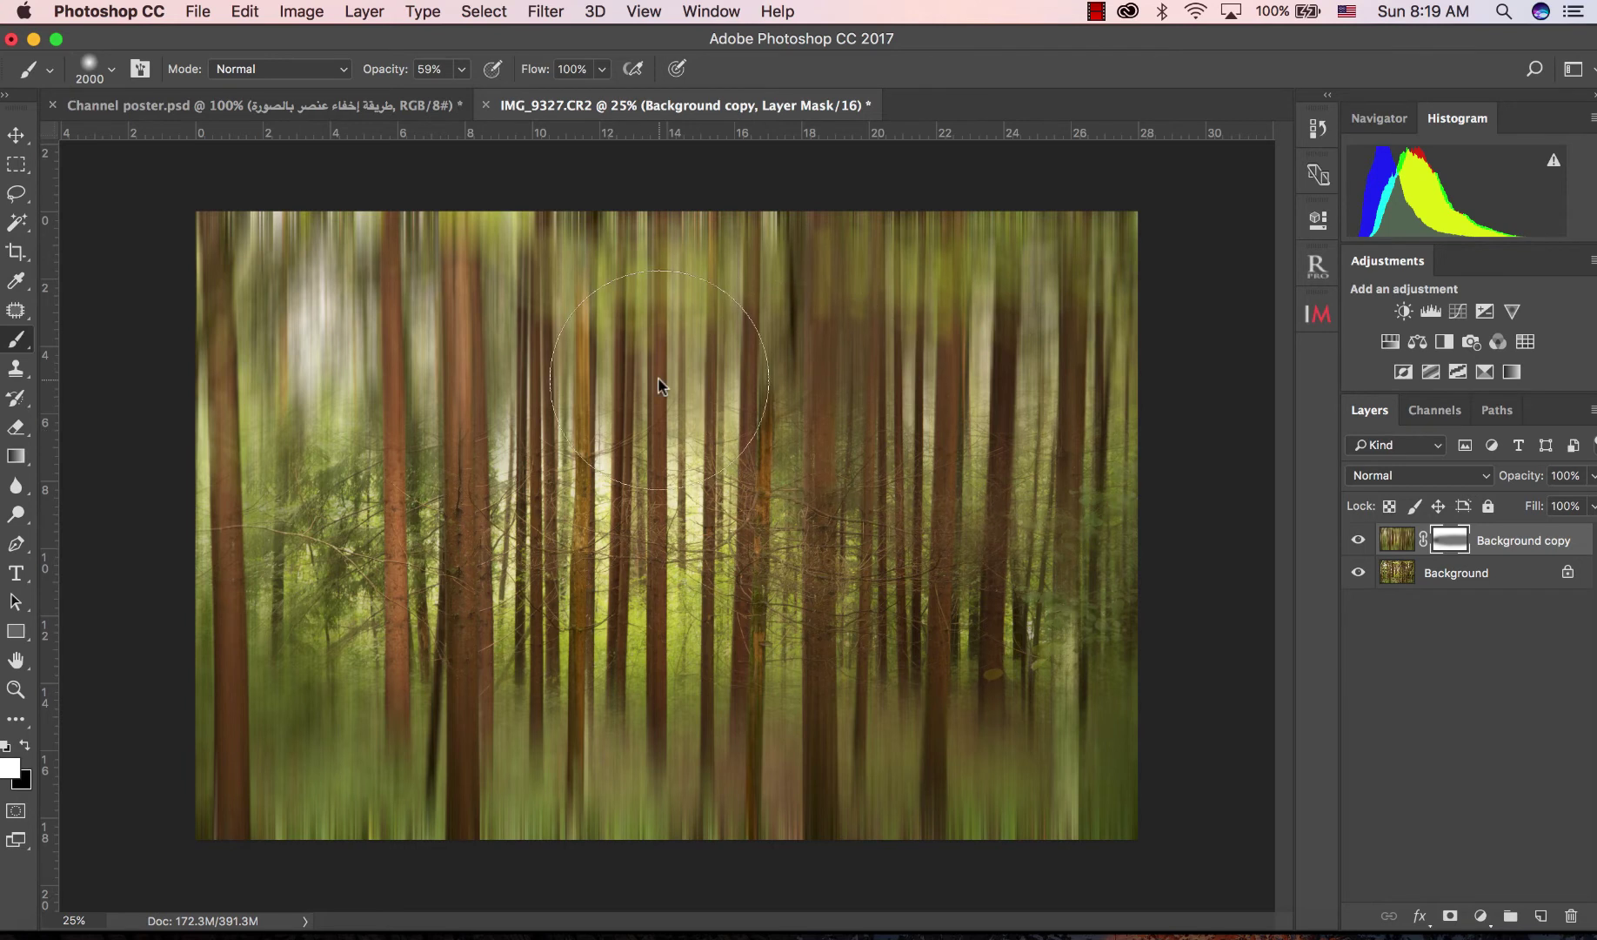
left_click_drag(443, 361, 174, 314)
left_click(1447, 574)
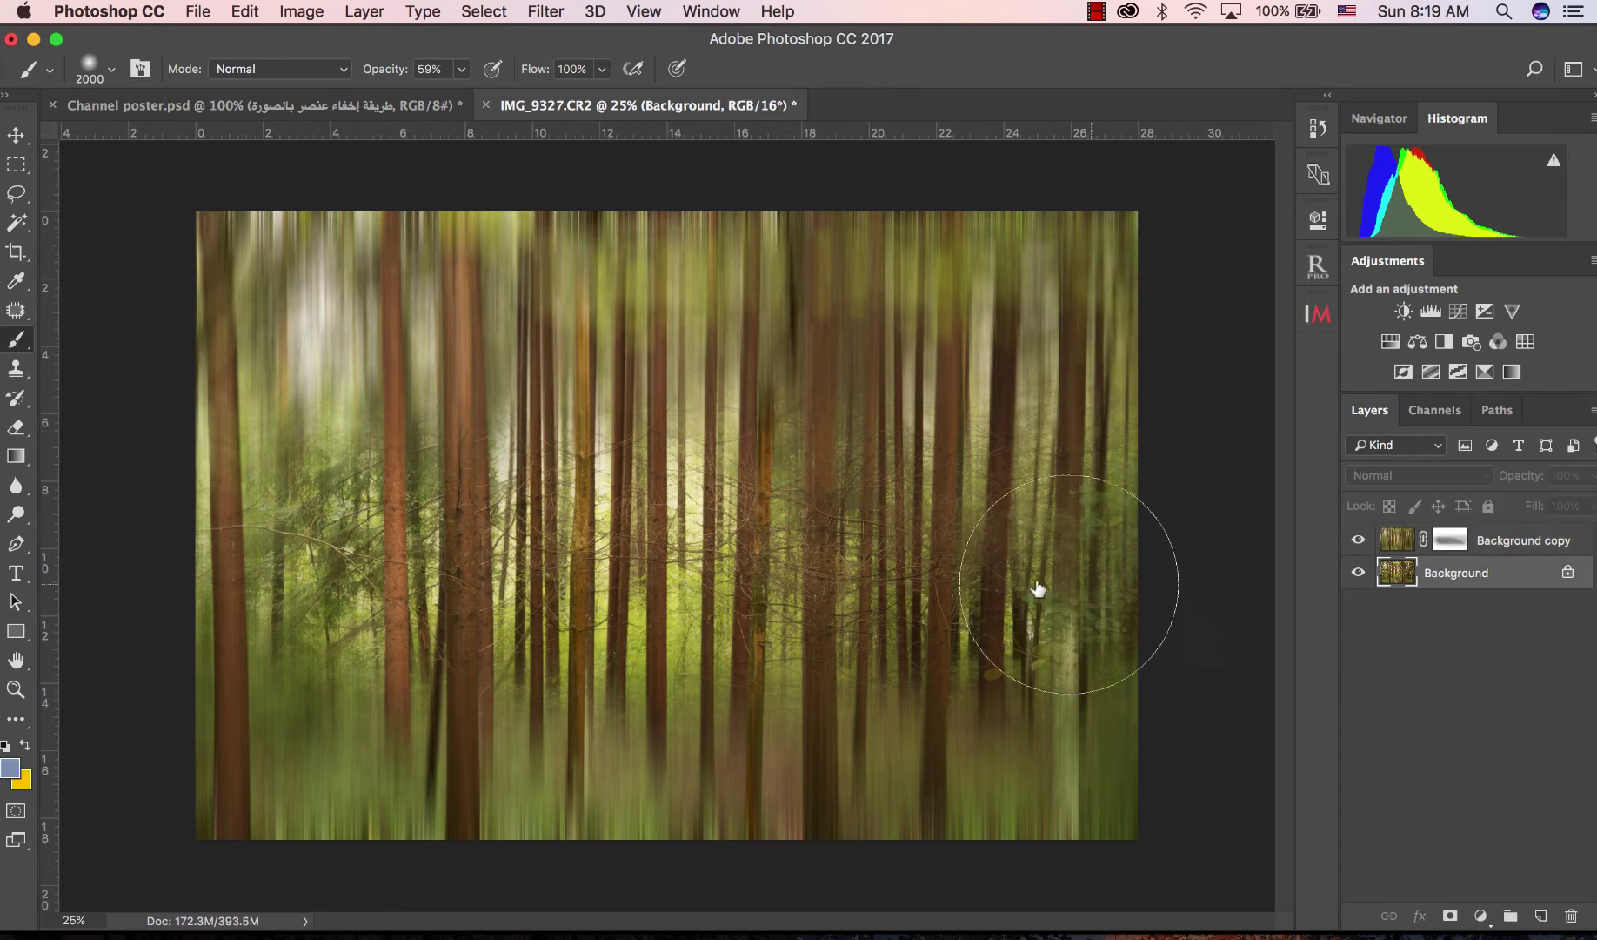
Step: Merge Visible to flatten the blurred copy and original into one Background layer
key("v")
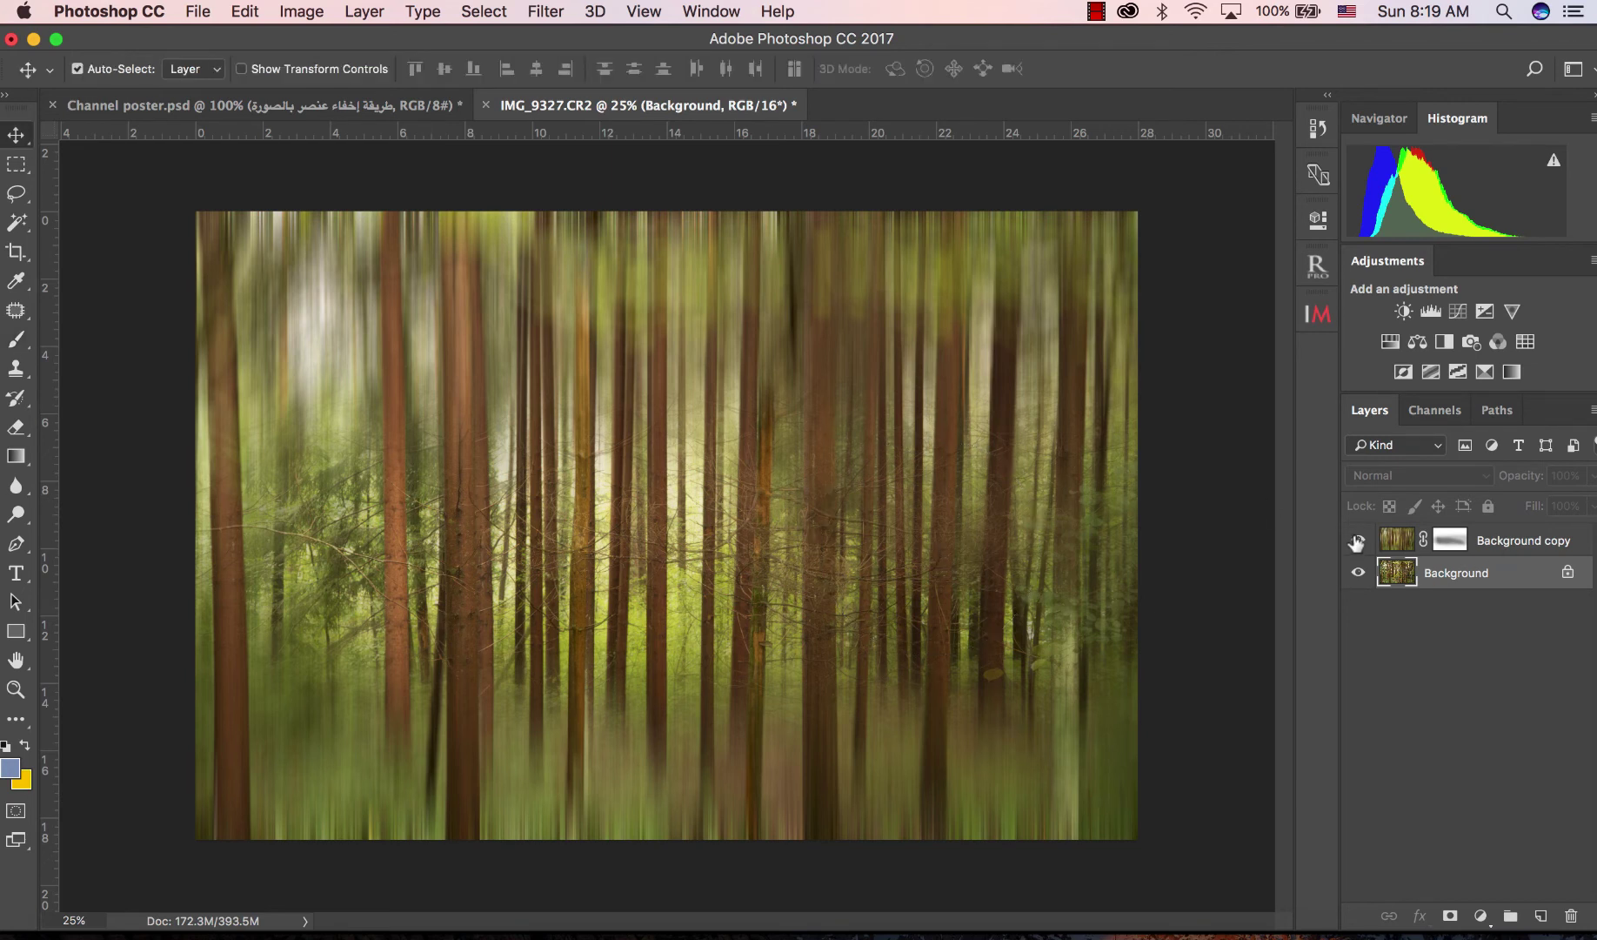
right_click(1434, 583)
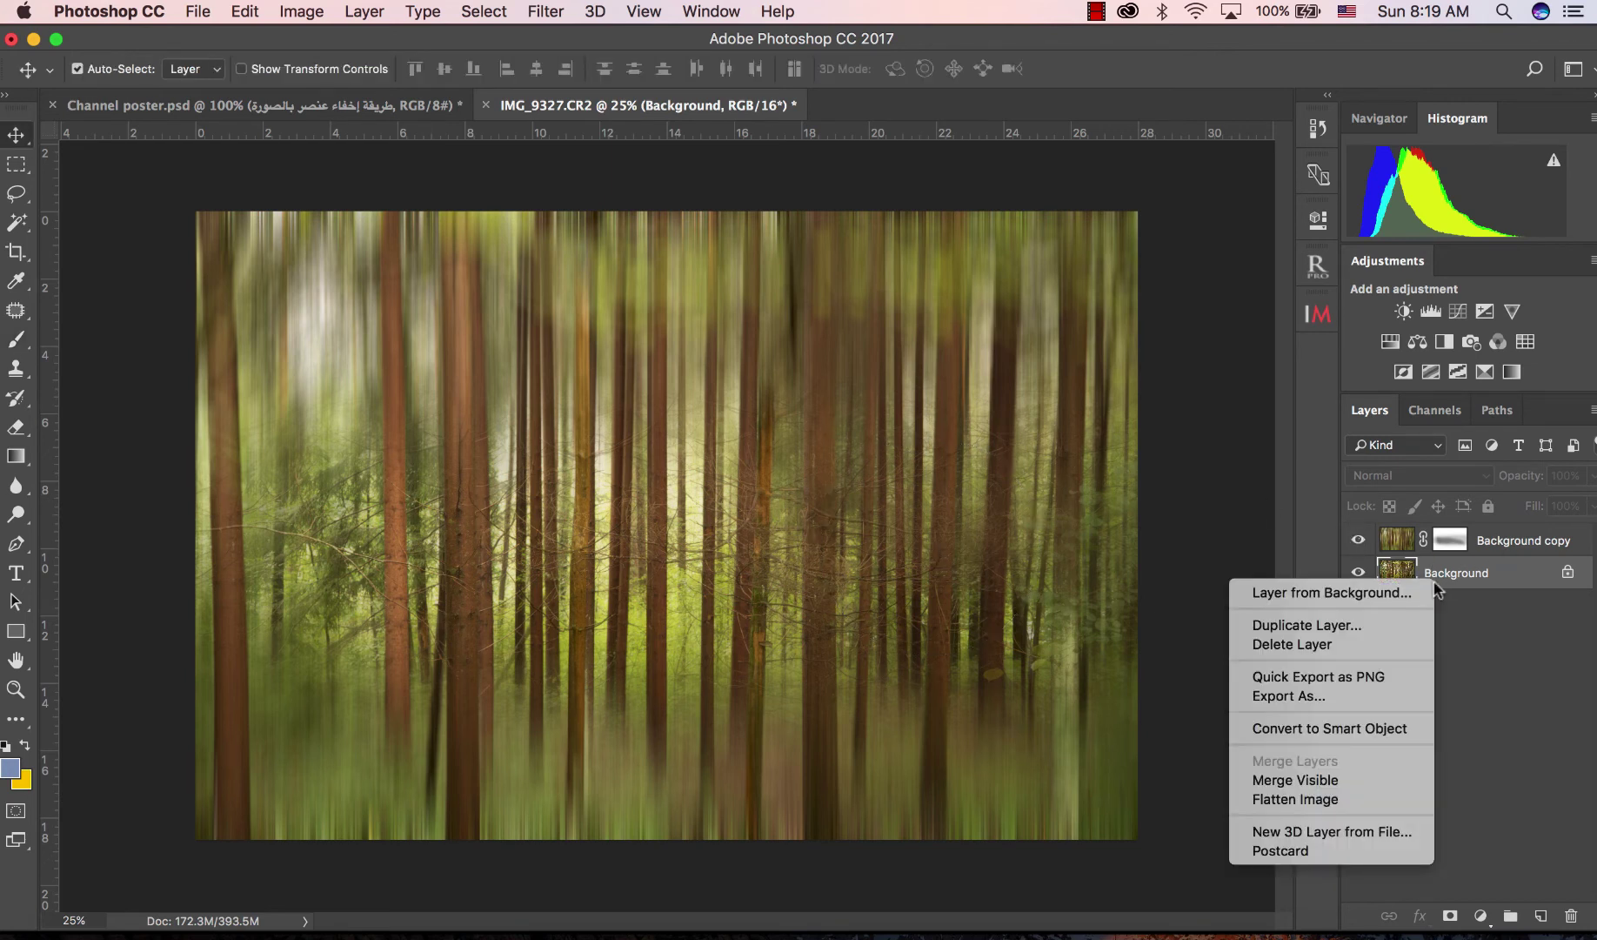
left_click(1345, 777)
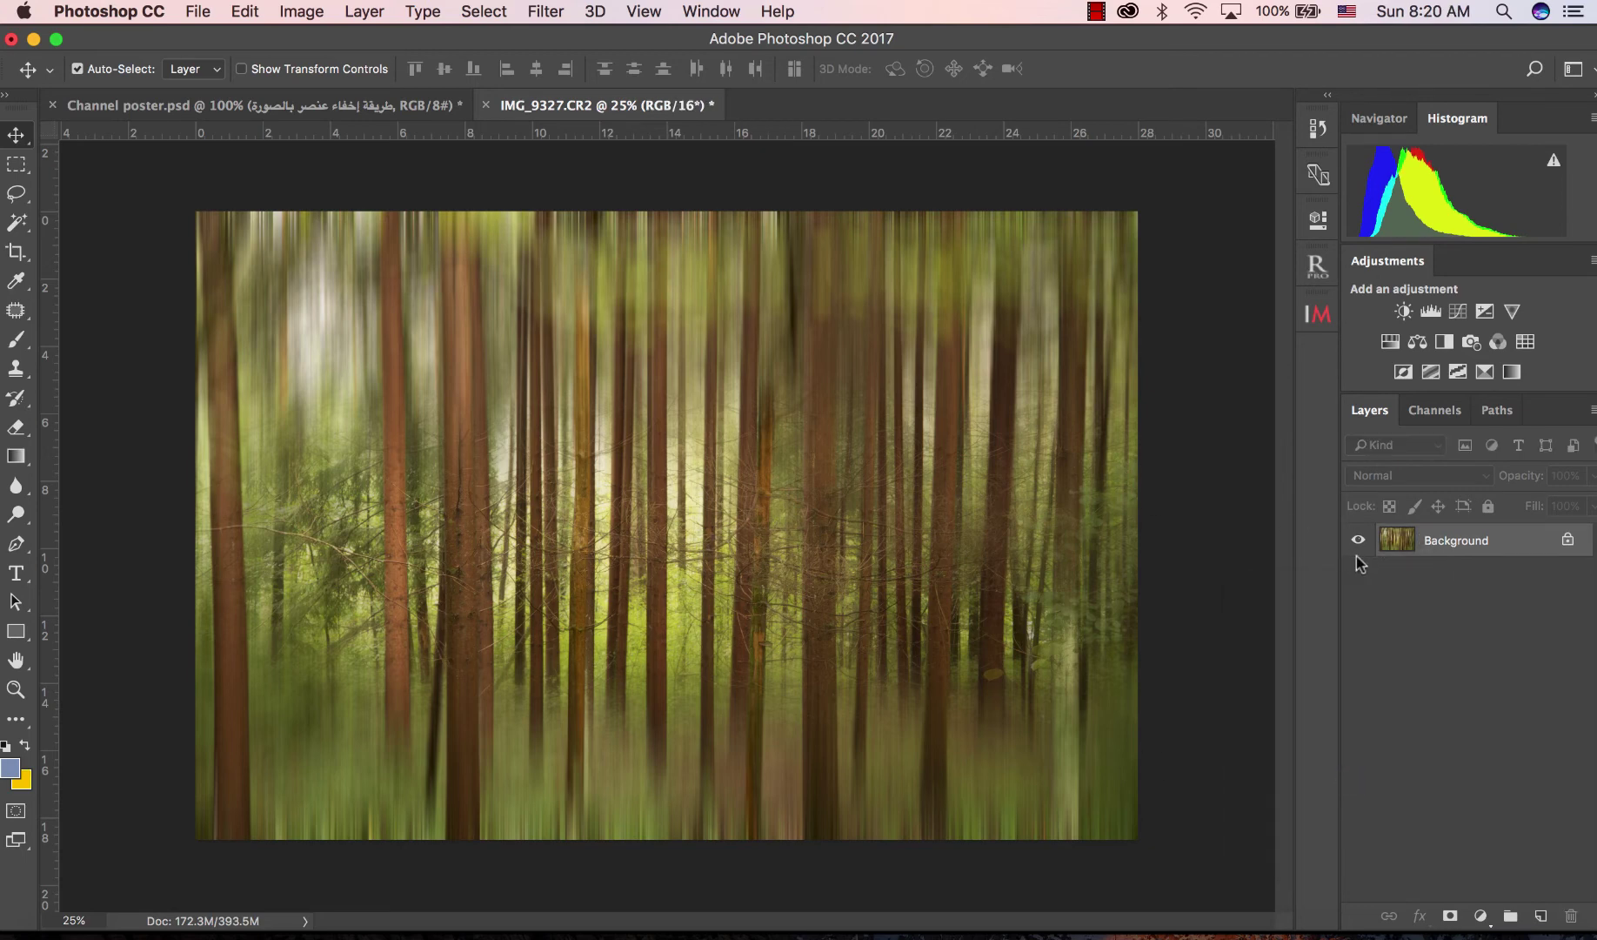
Step: Apply Camera Raw: Contrast +13, Highlights -40, Shadows +26, Whites +3, Blacks -11, Vibrance/Saturation +5
left_click(567, 12)
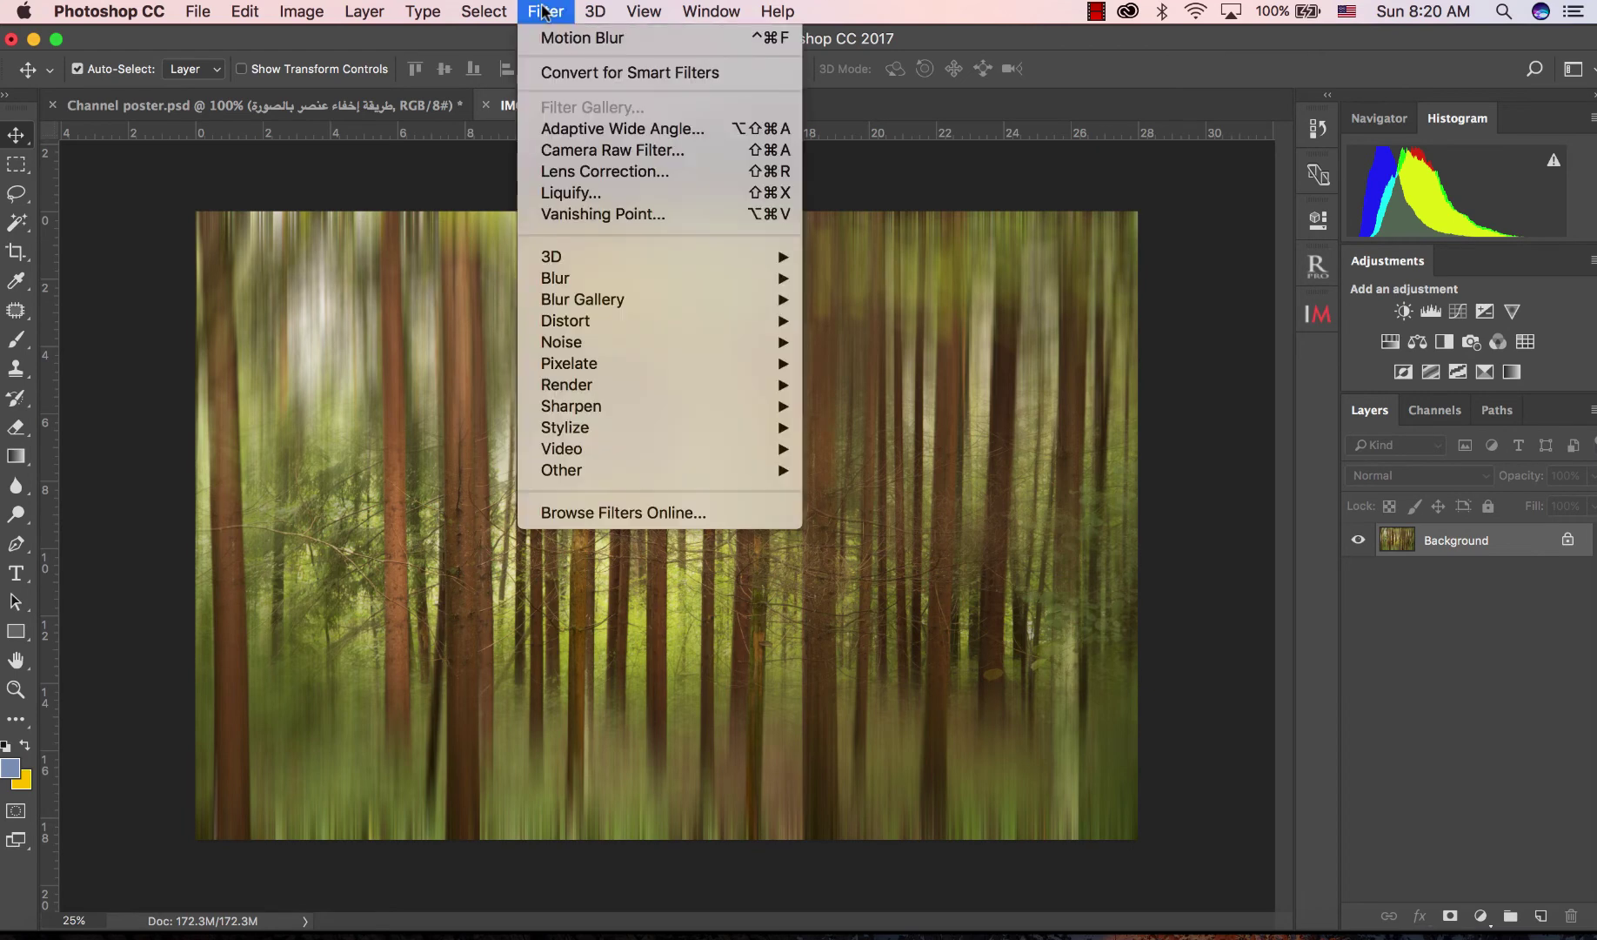
left_click(564, 152)
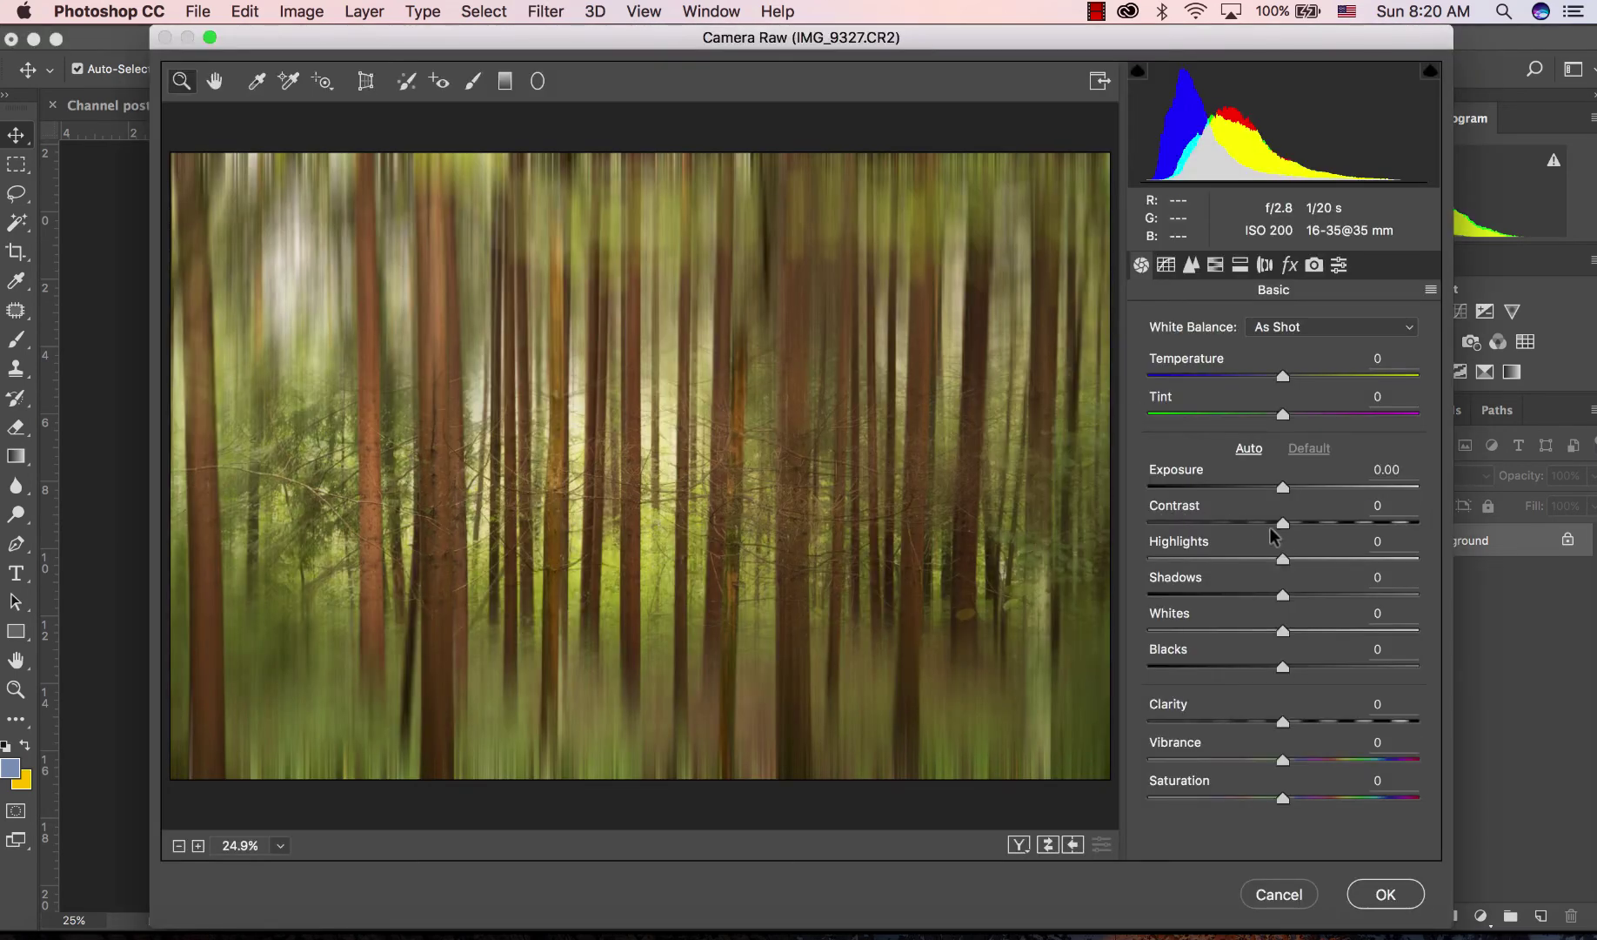
mouse_move(1280, 525)
left_mouse_down()
mouse_move(1297, 525)
mouse_move(1228, 561)
left_mouse_up()
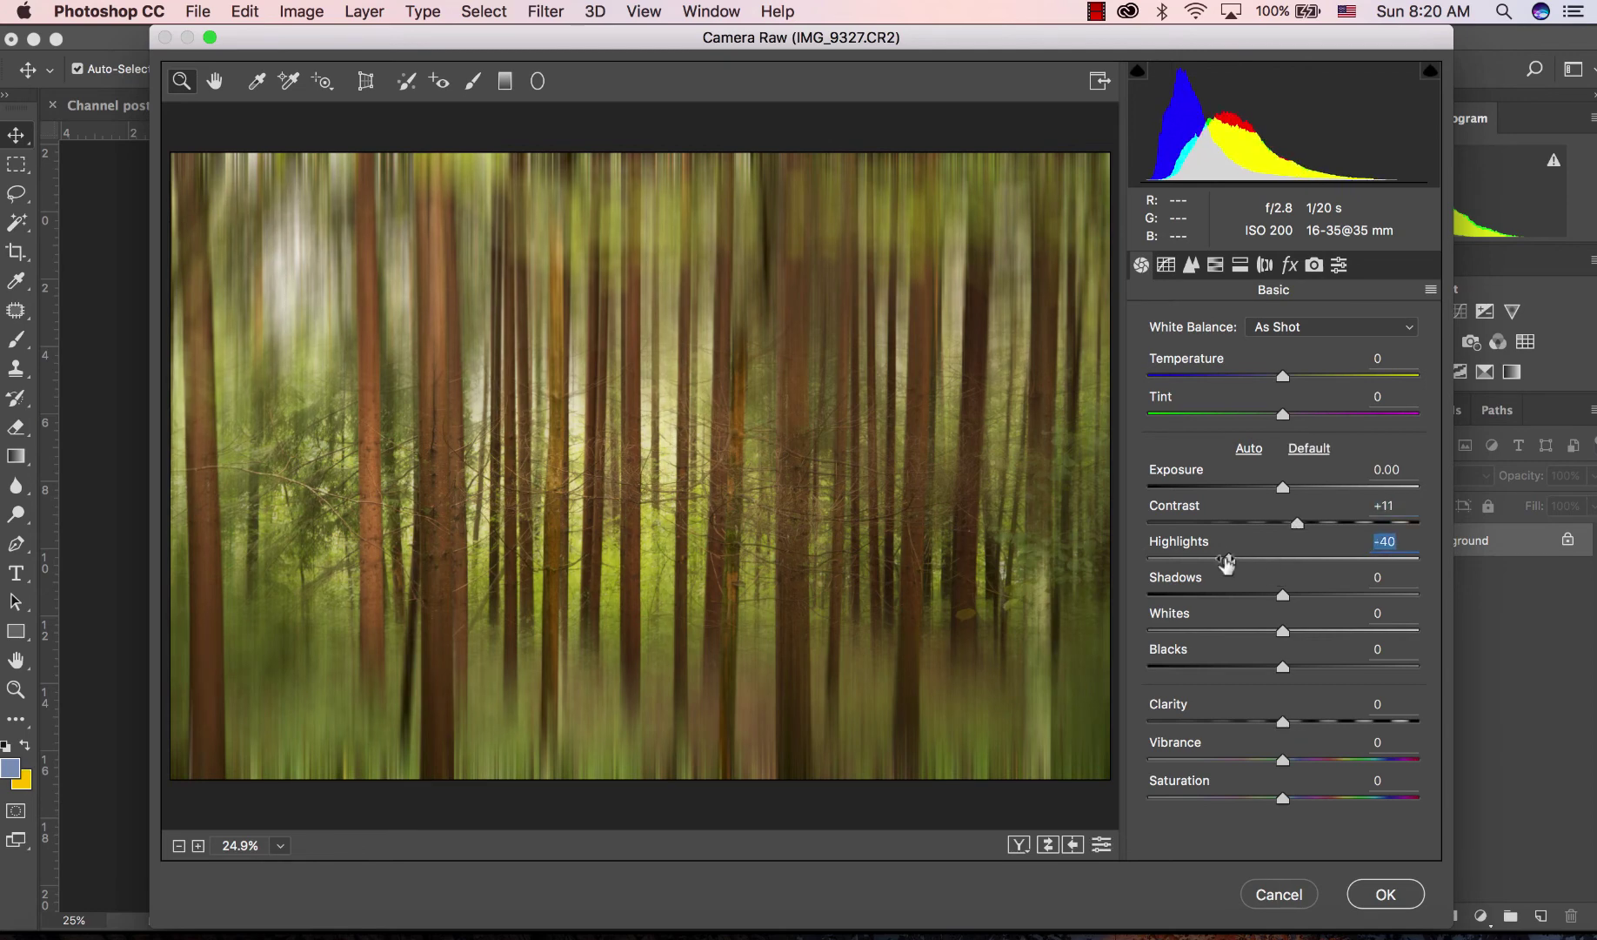
left_click_drag(1281, 759, 1289, 798)
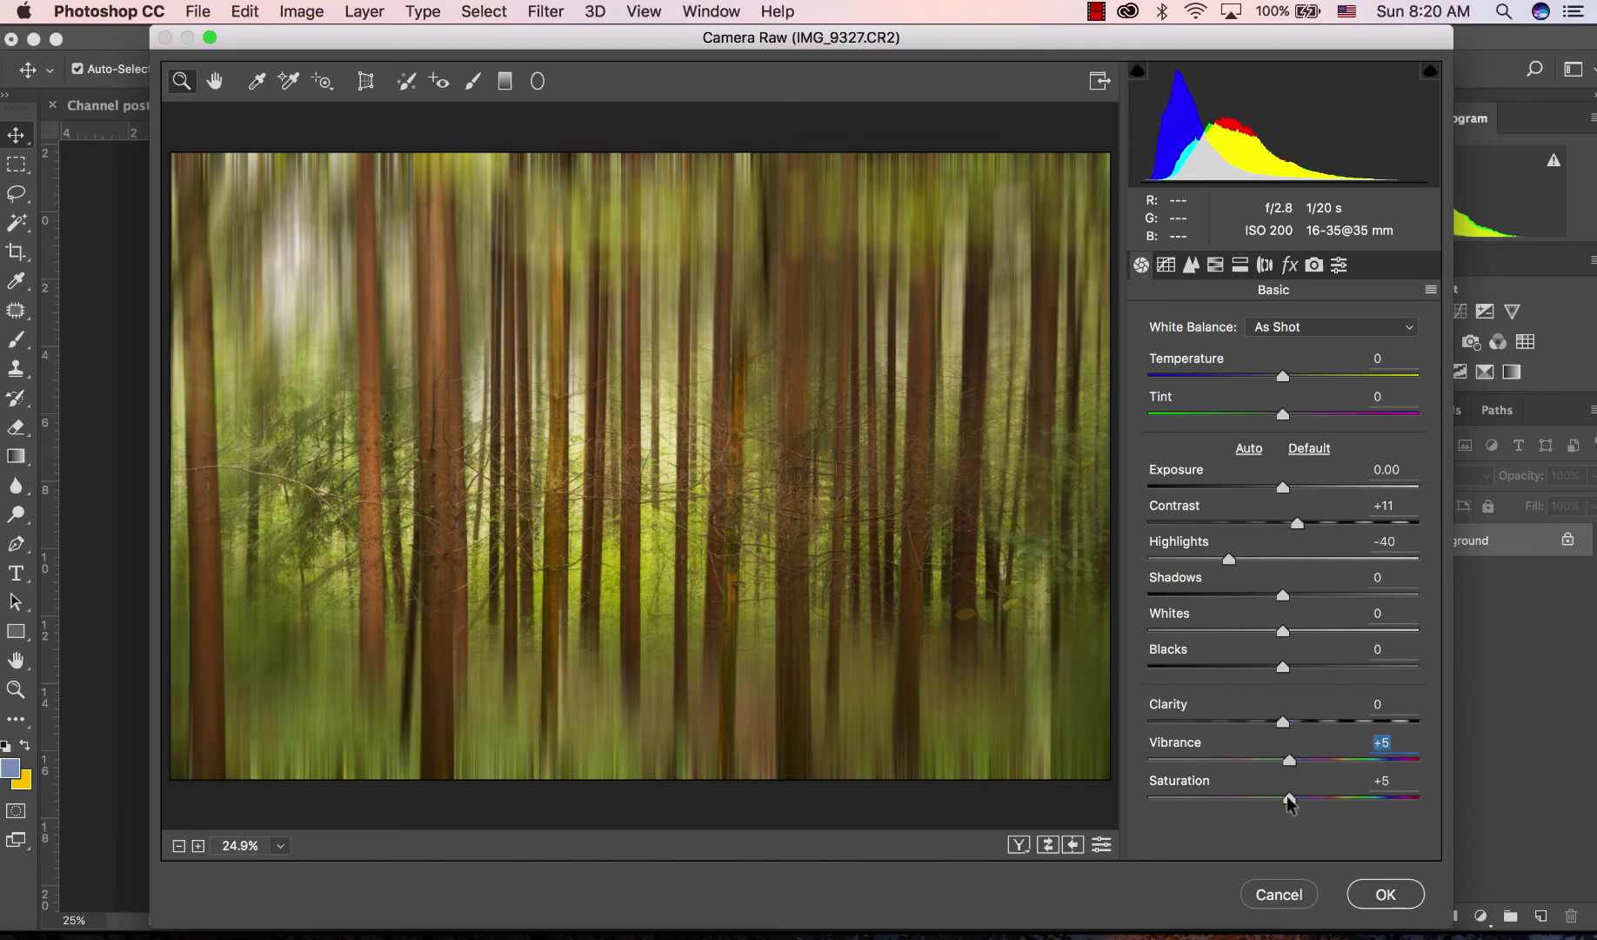
left_click_drag(1278, 666, 1283, 625)
left_click(1284, 626)
left_click_drag(1284, 595, 1317, 595)
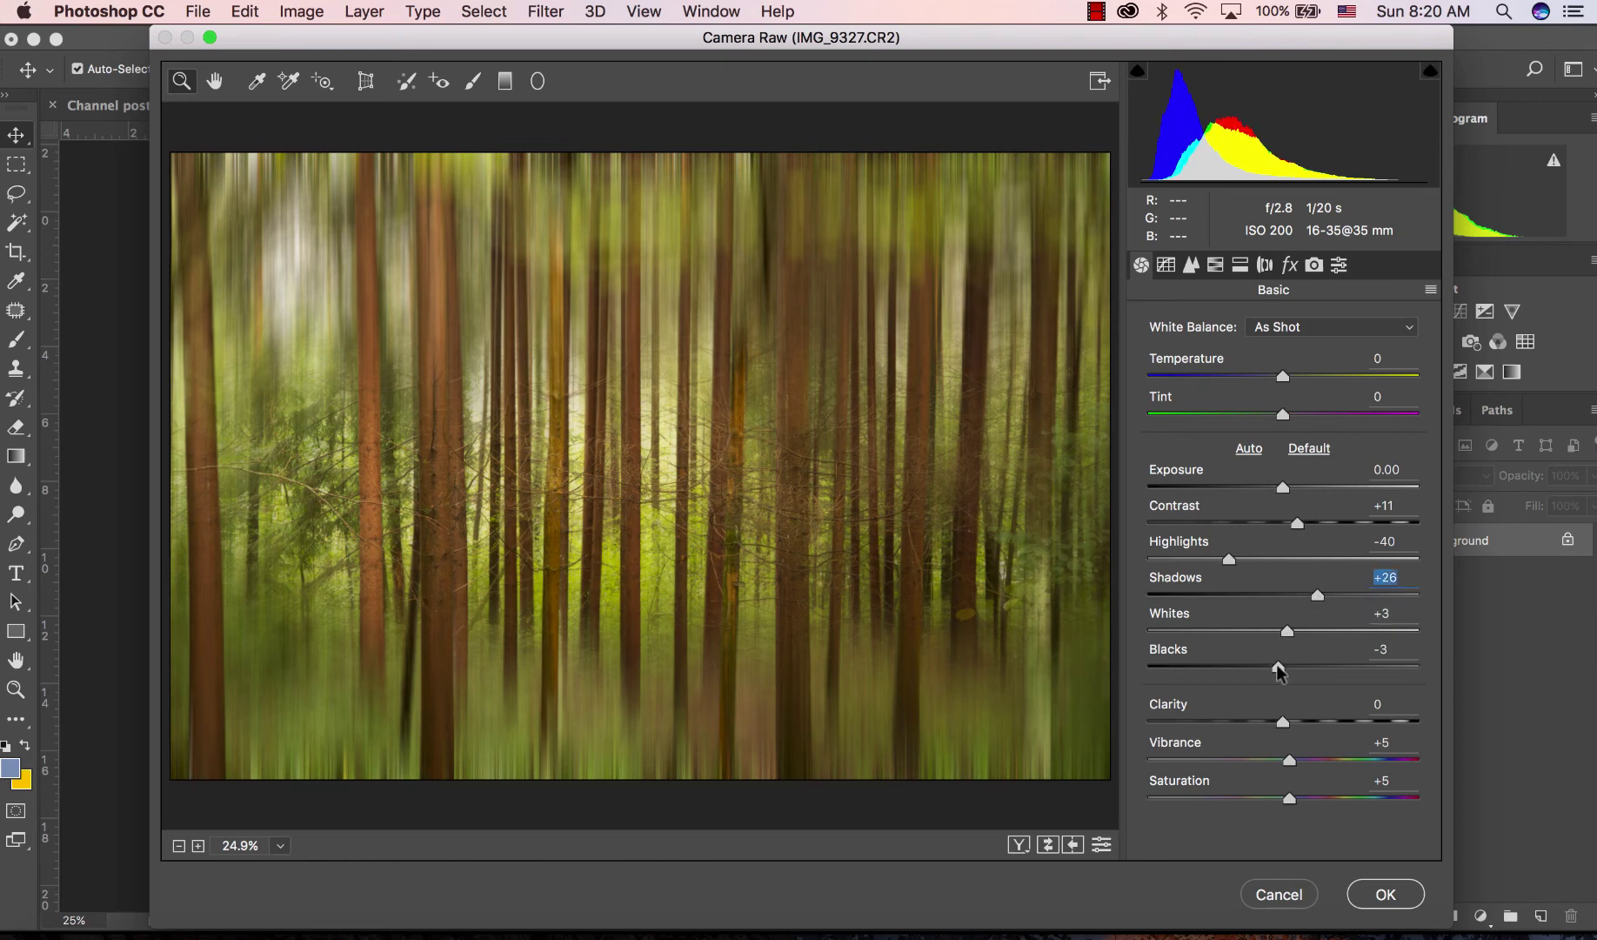
left_click_drag(1277, 666, 1268, 666)
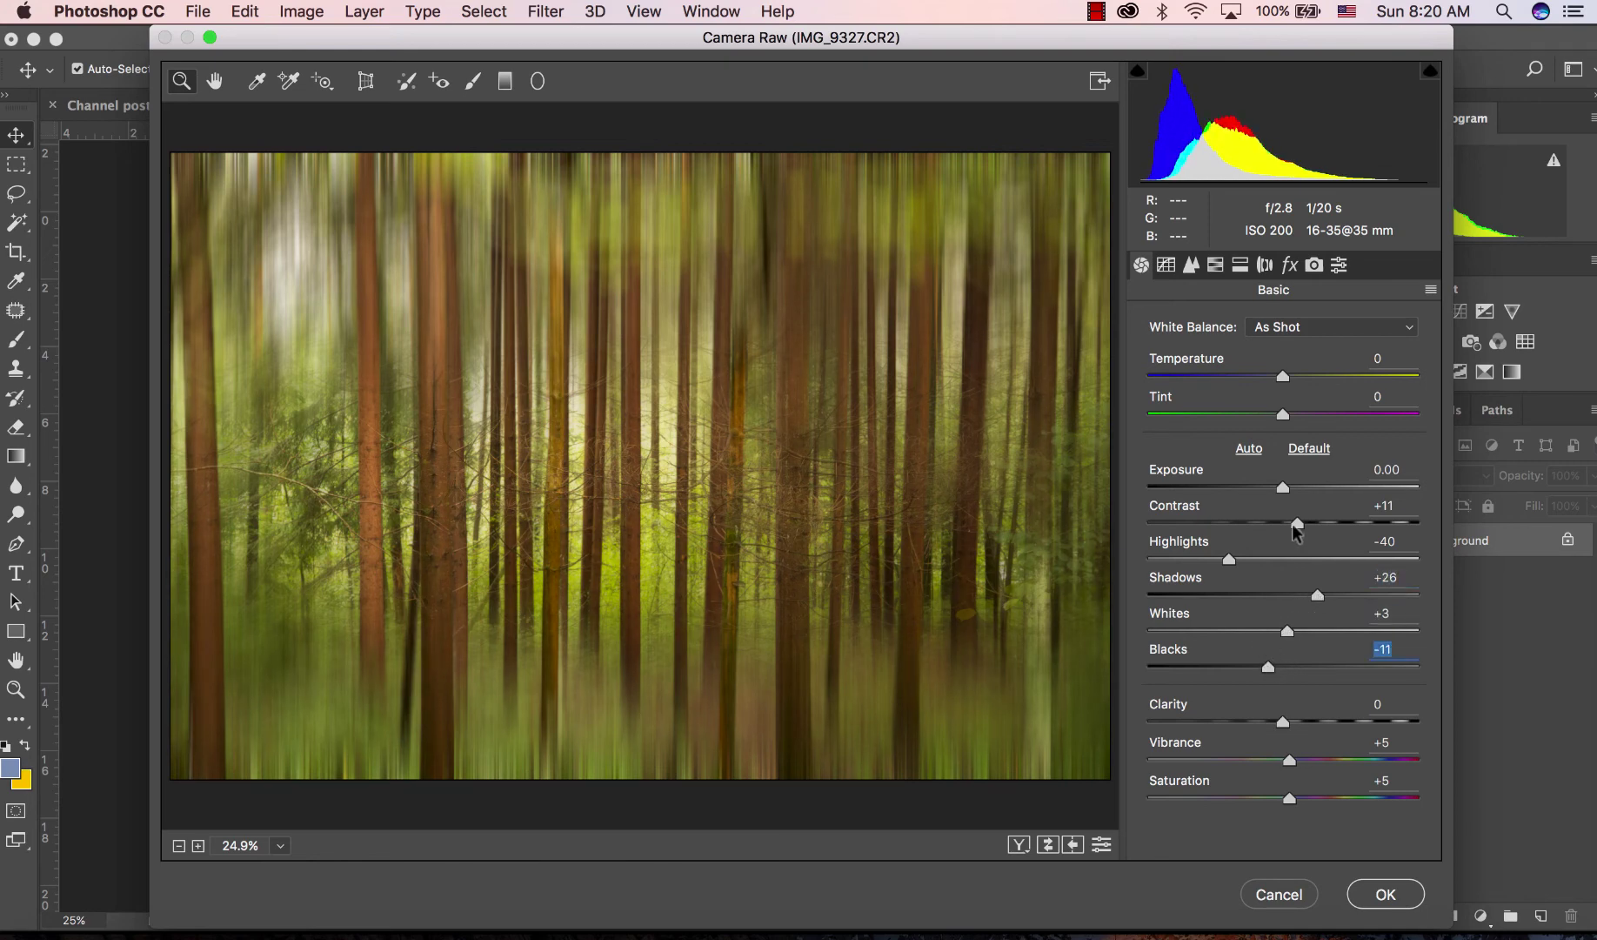
left_click_drag(1297, 523, 1301, 522)
left_click(1389, 895)
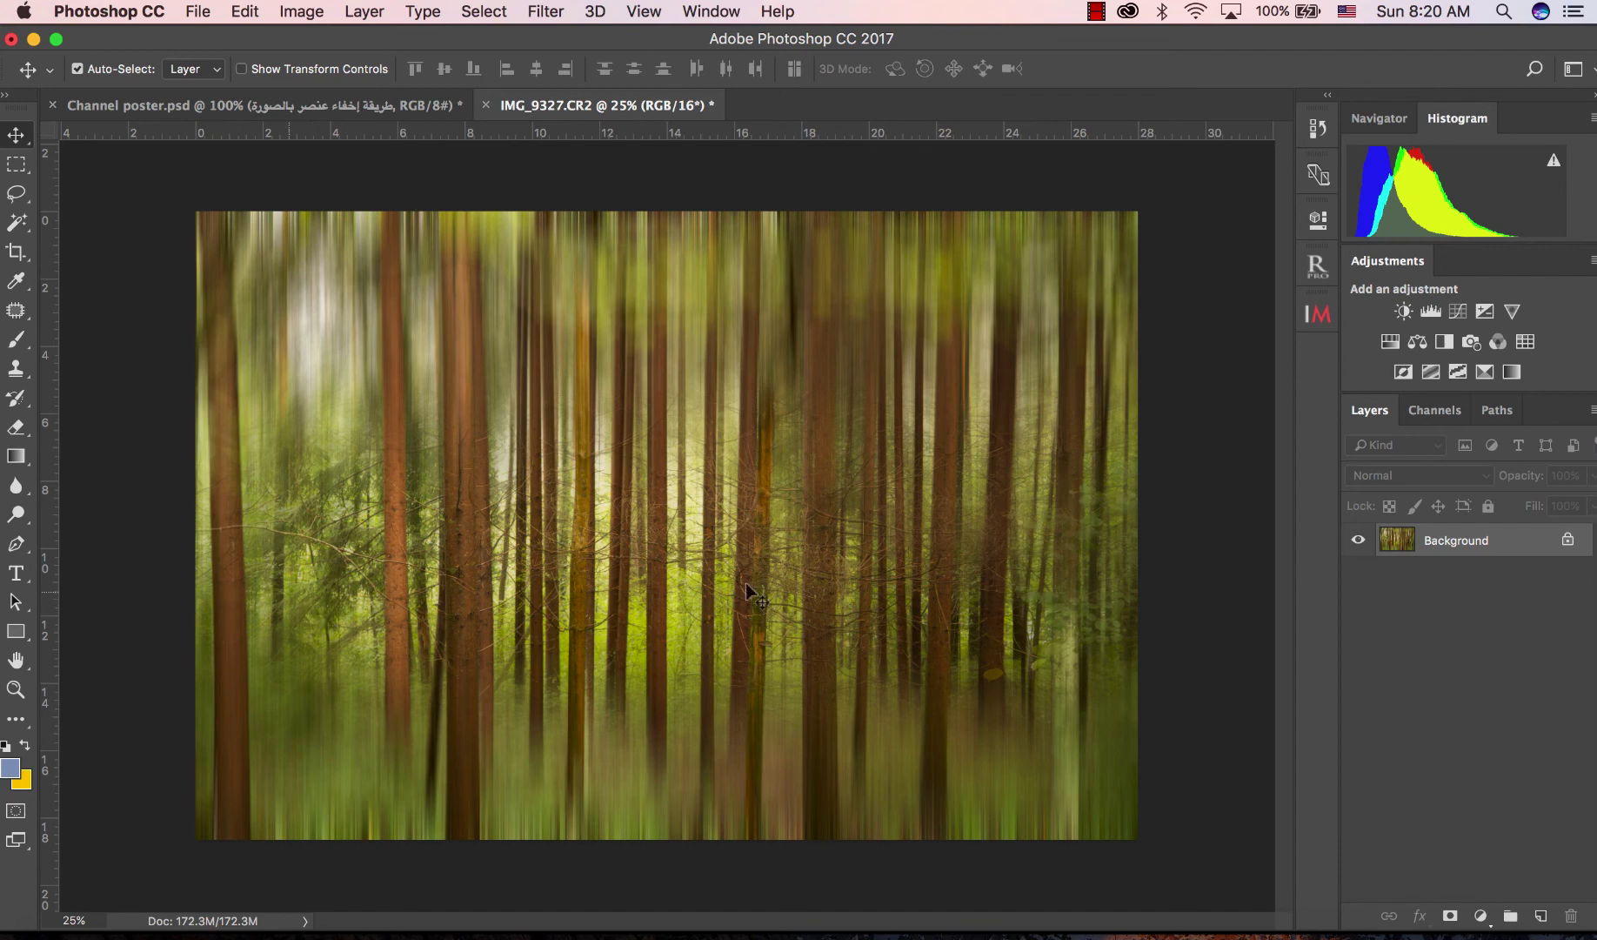
Step: Crop a strip off the left edge and bands off the top and bottom of the photo
left_click(15, 252)
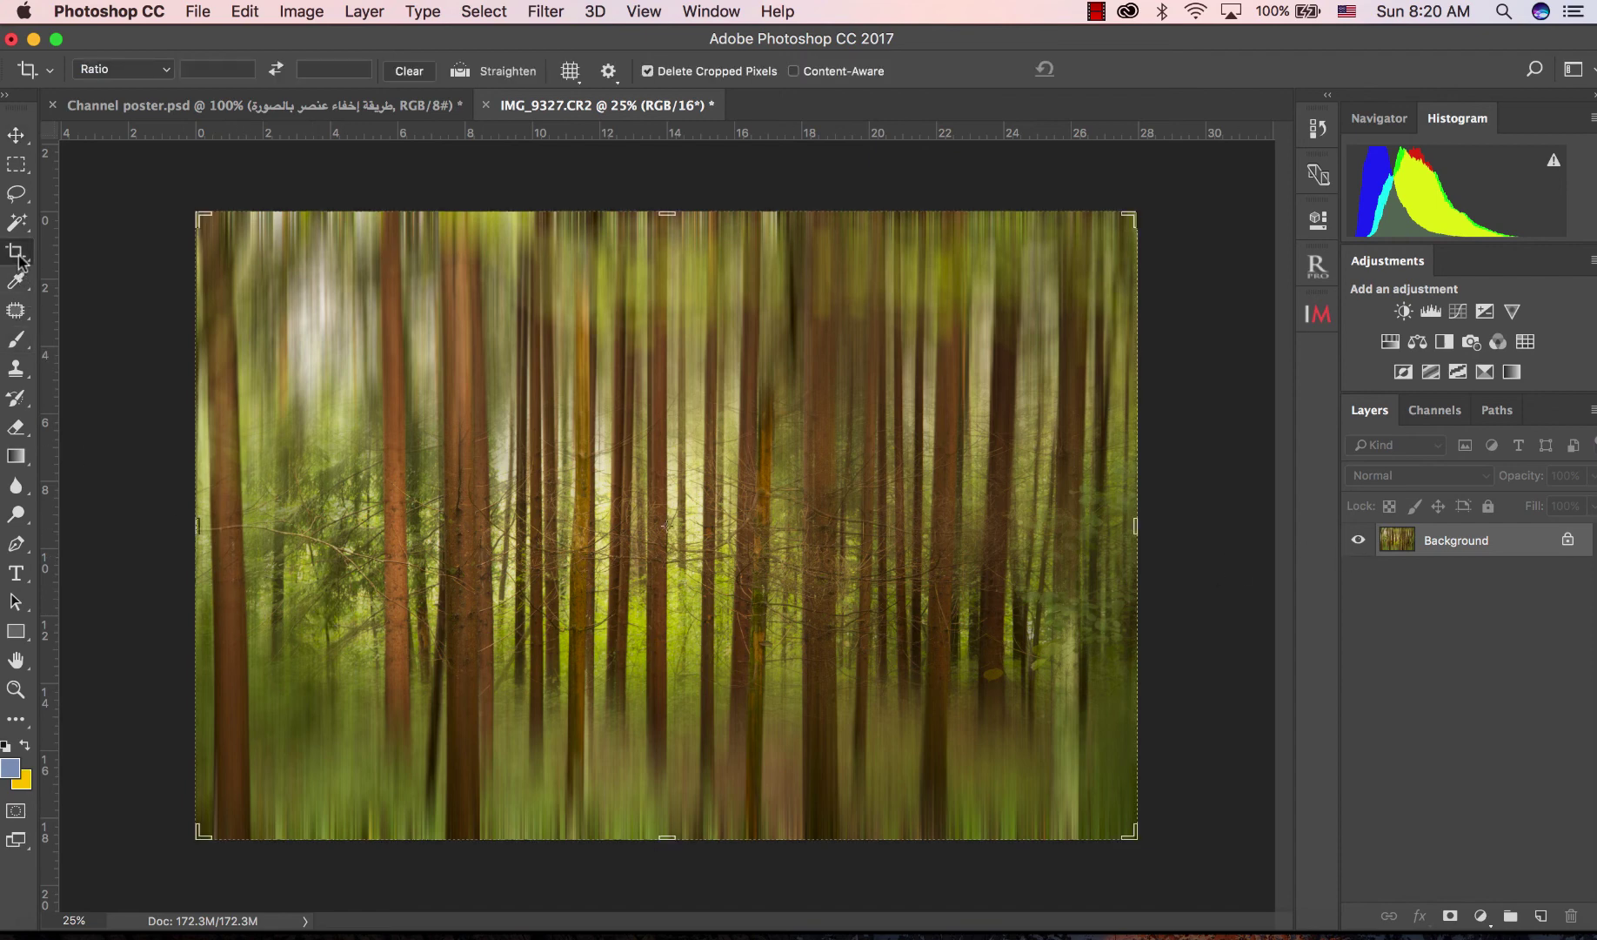
left_click_drag(195, 524, 257, 526)
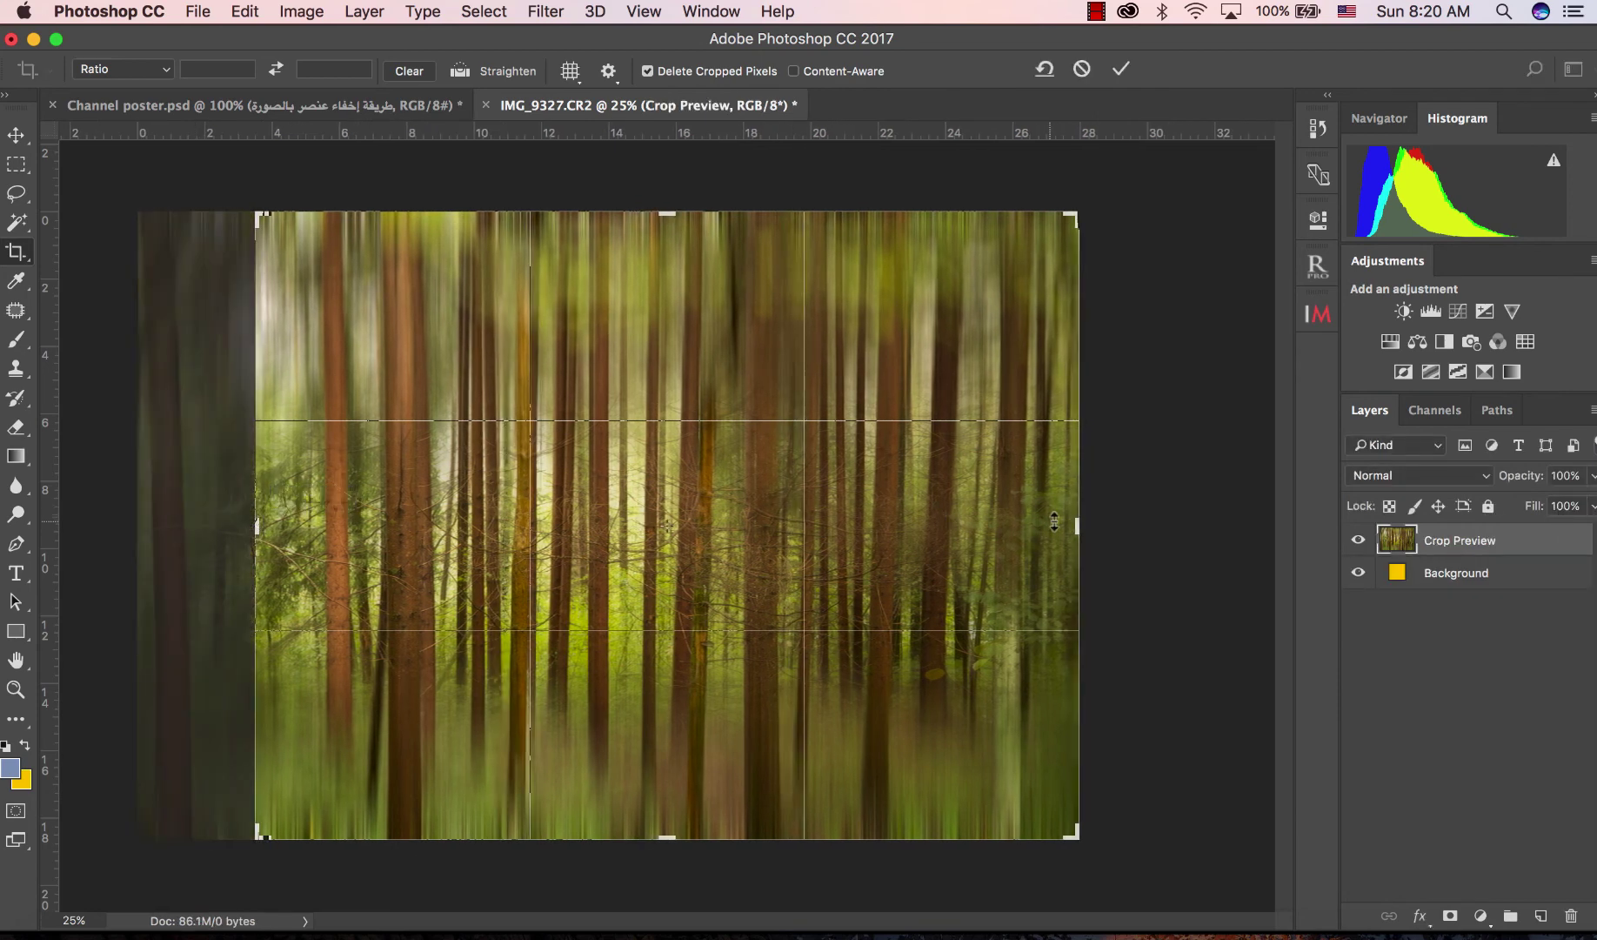
left_click_drag(679, 216, 679, 248)
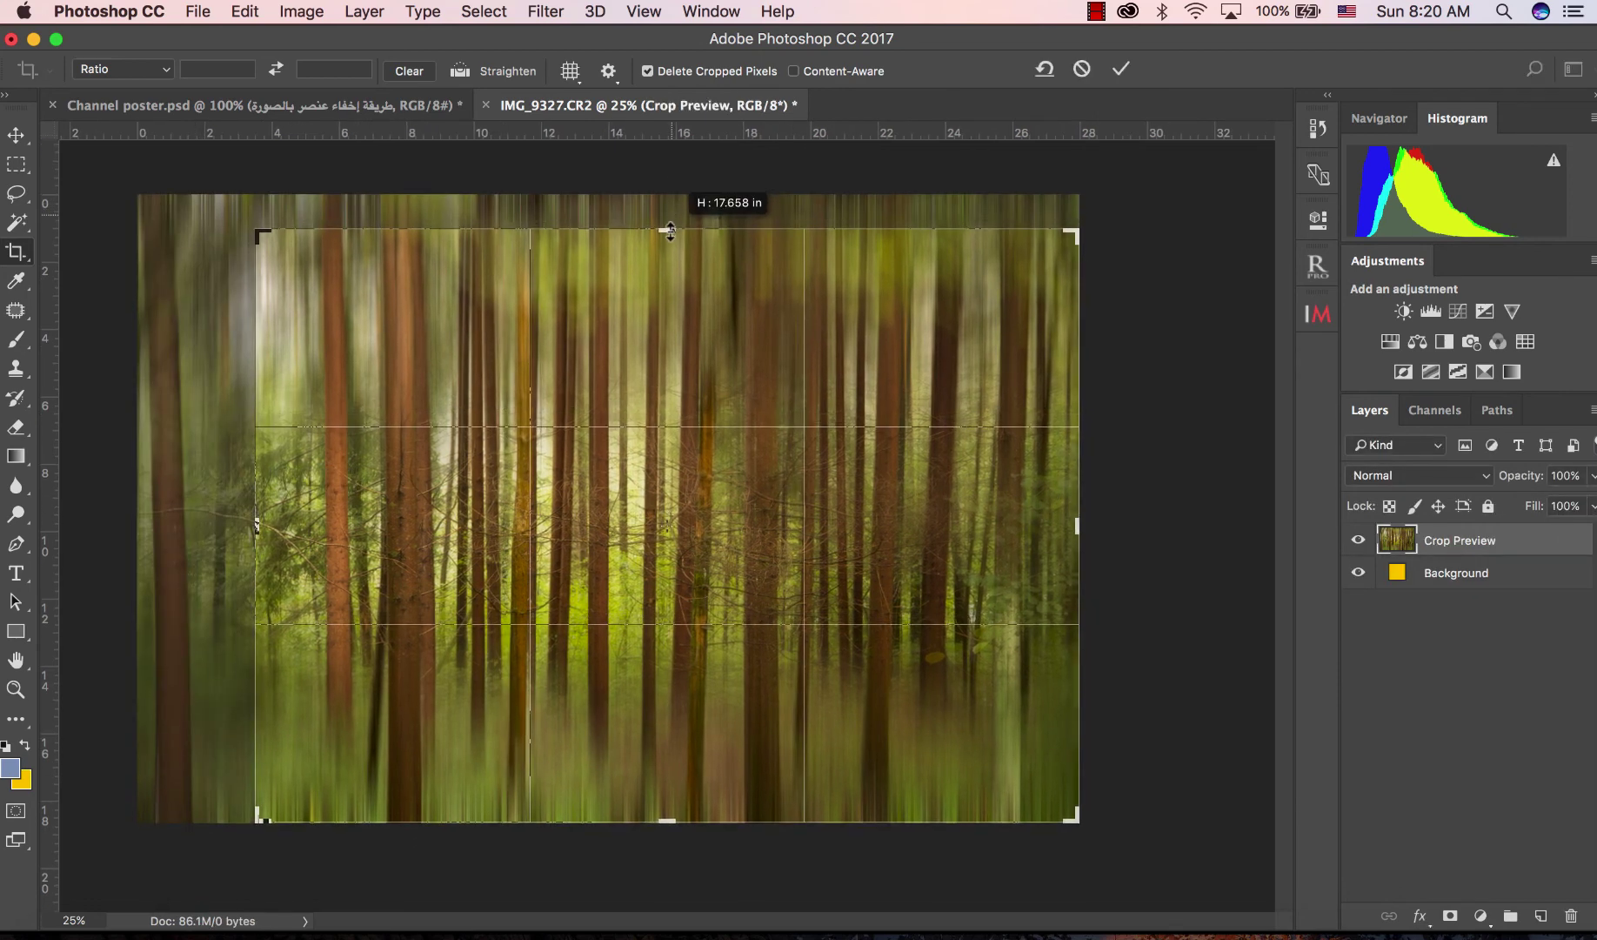
left_click_drag(672, 822, 671, 807)
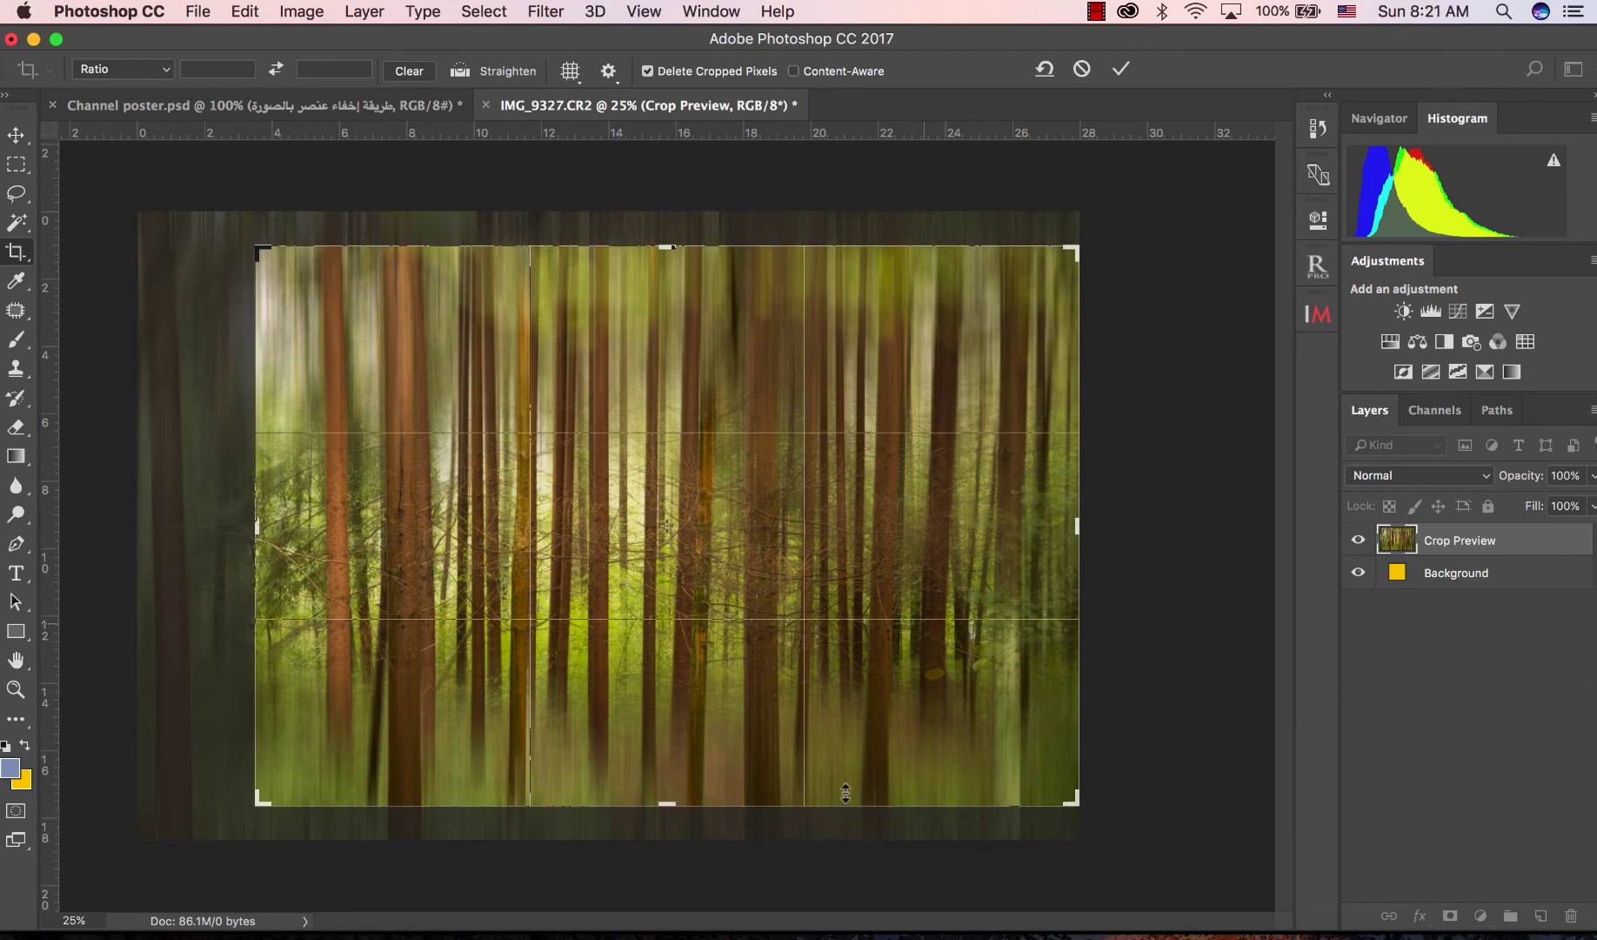
key("Return")
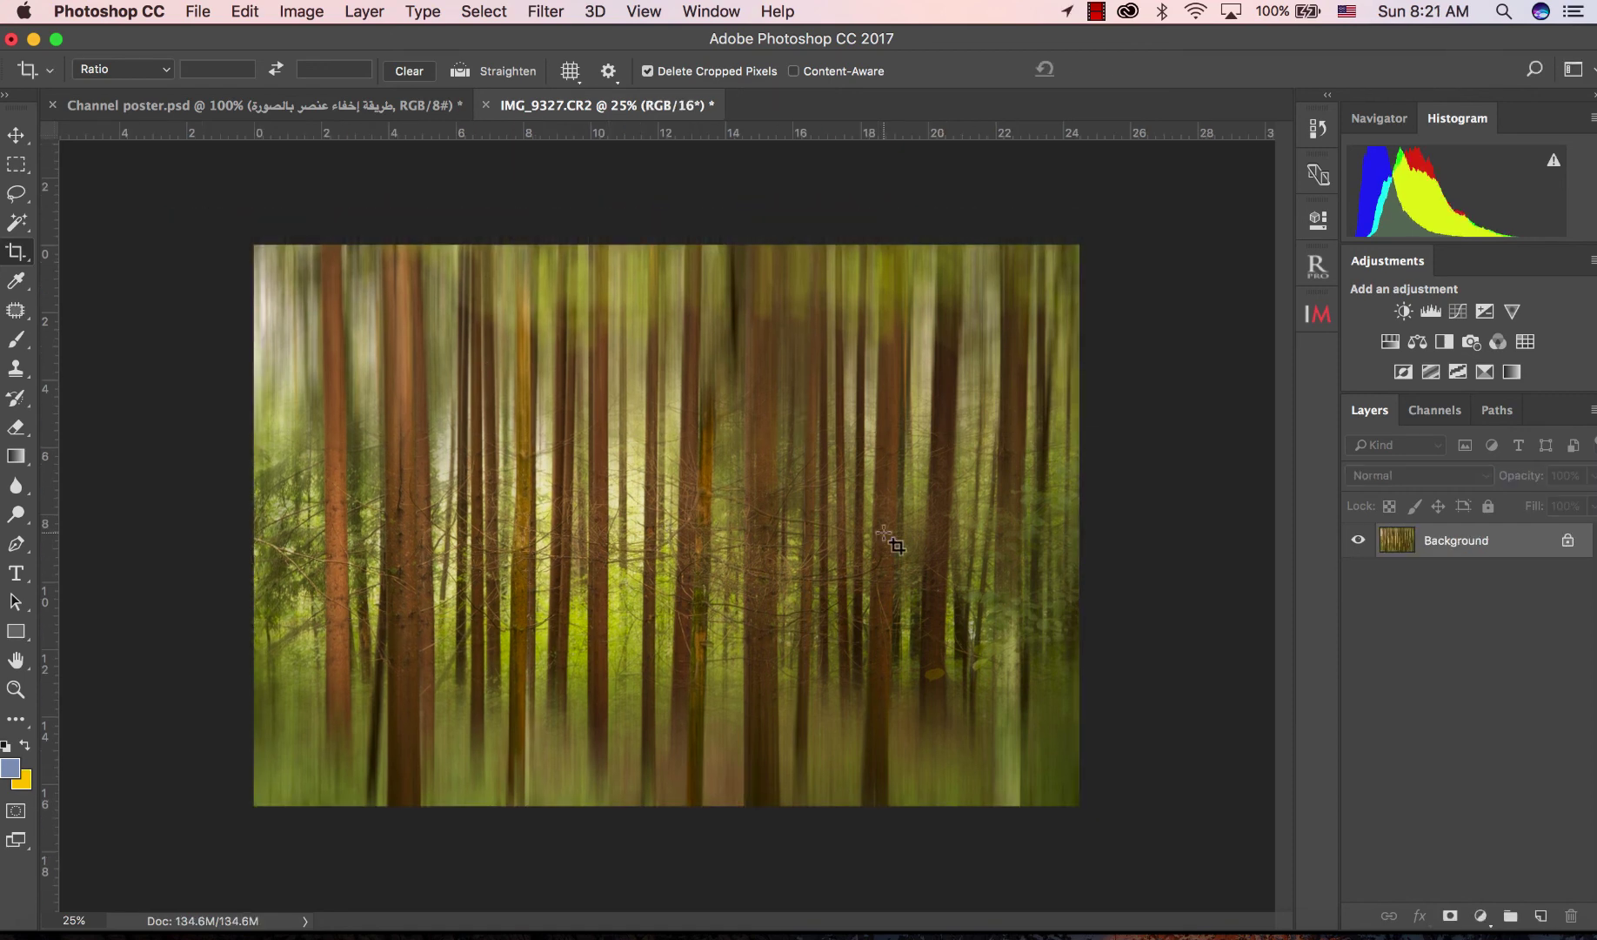
left_click(16, 134)
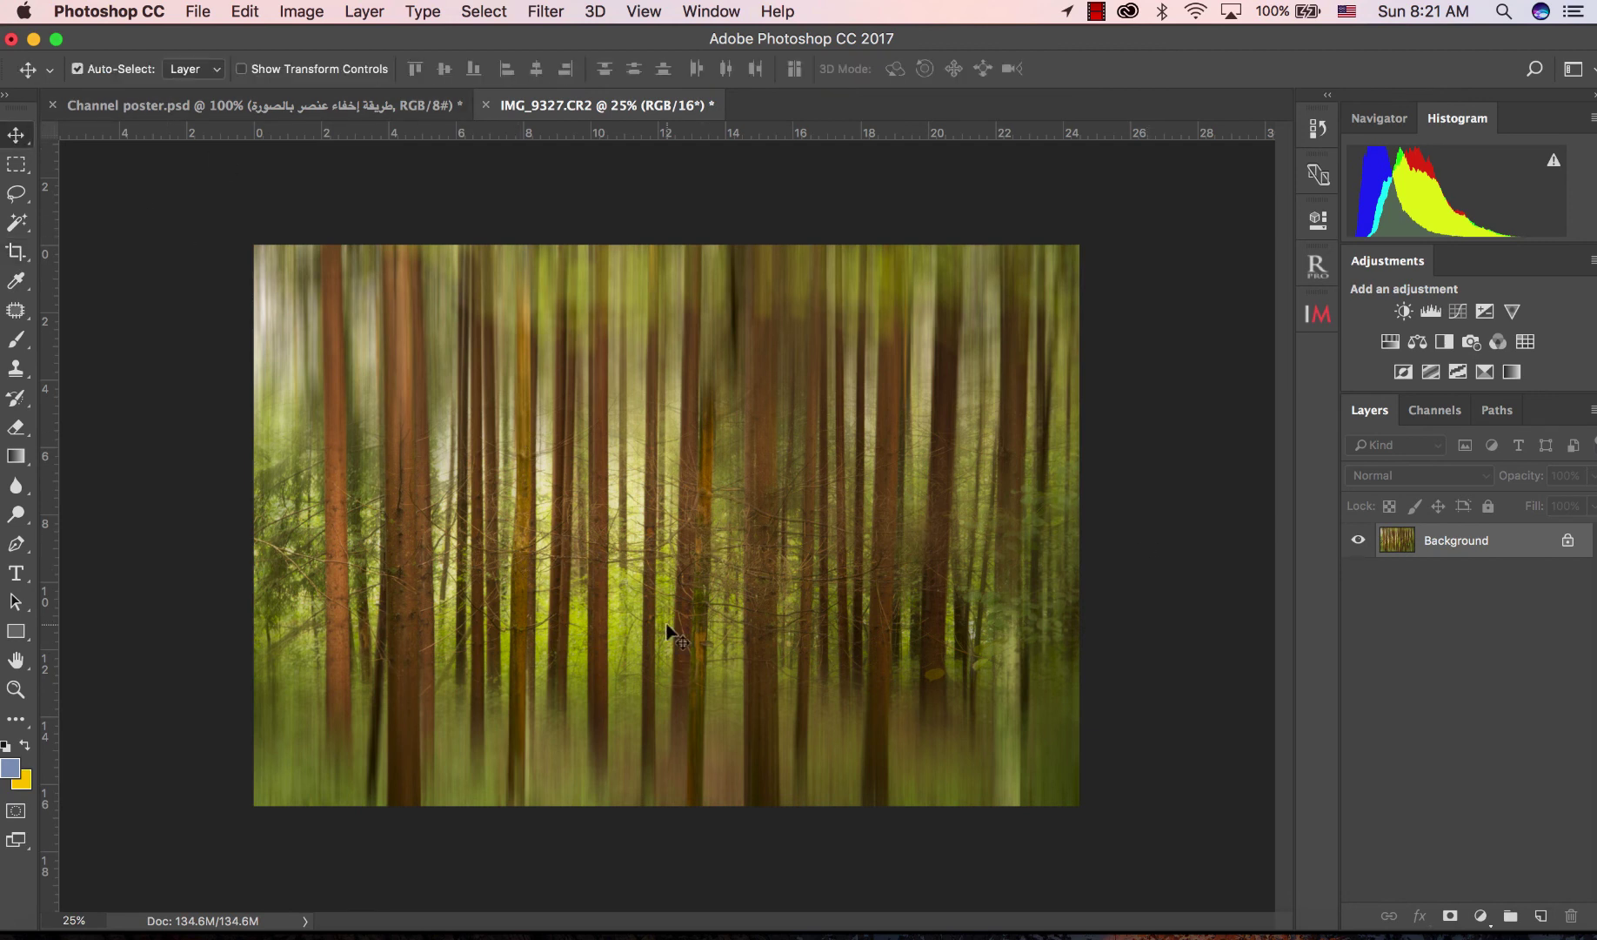